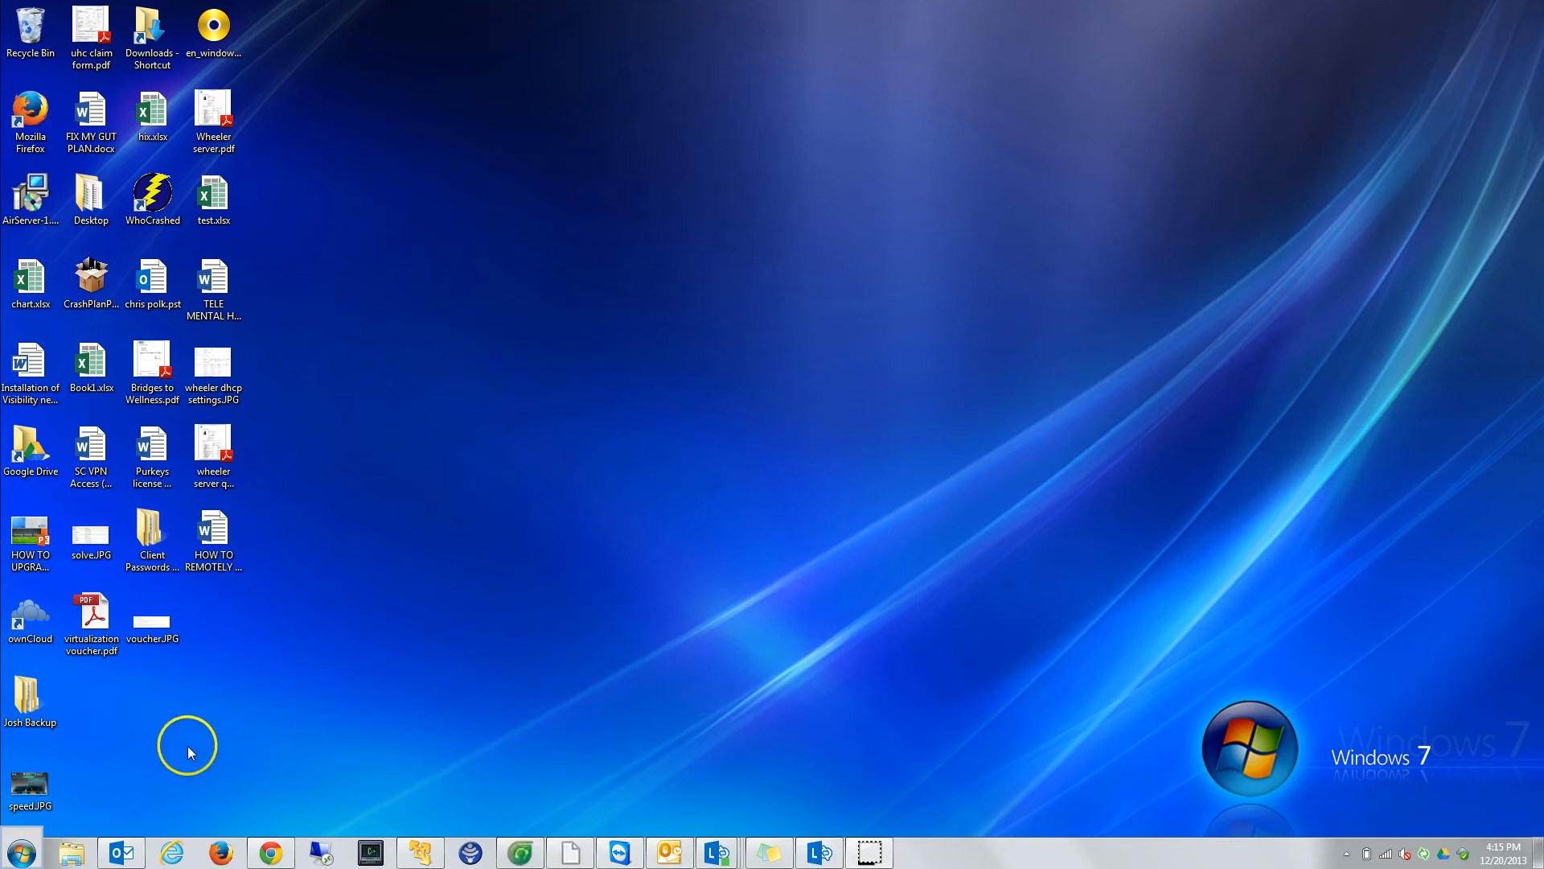
left_click(113, 856)
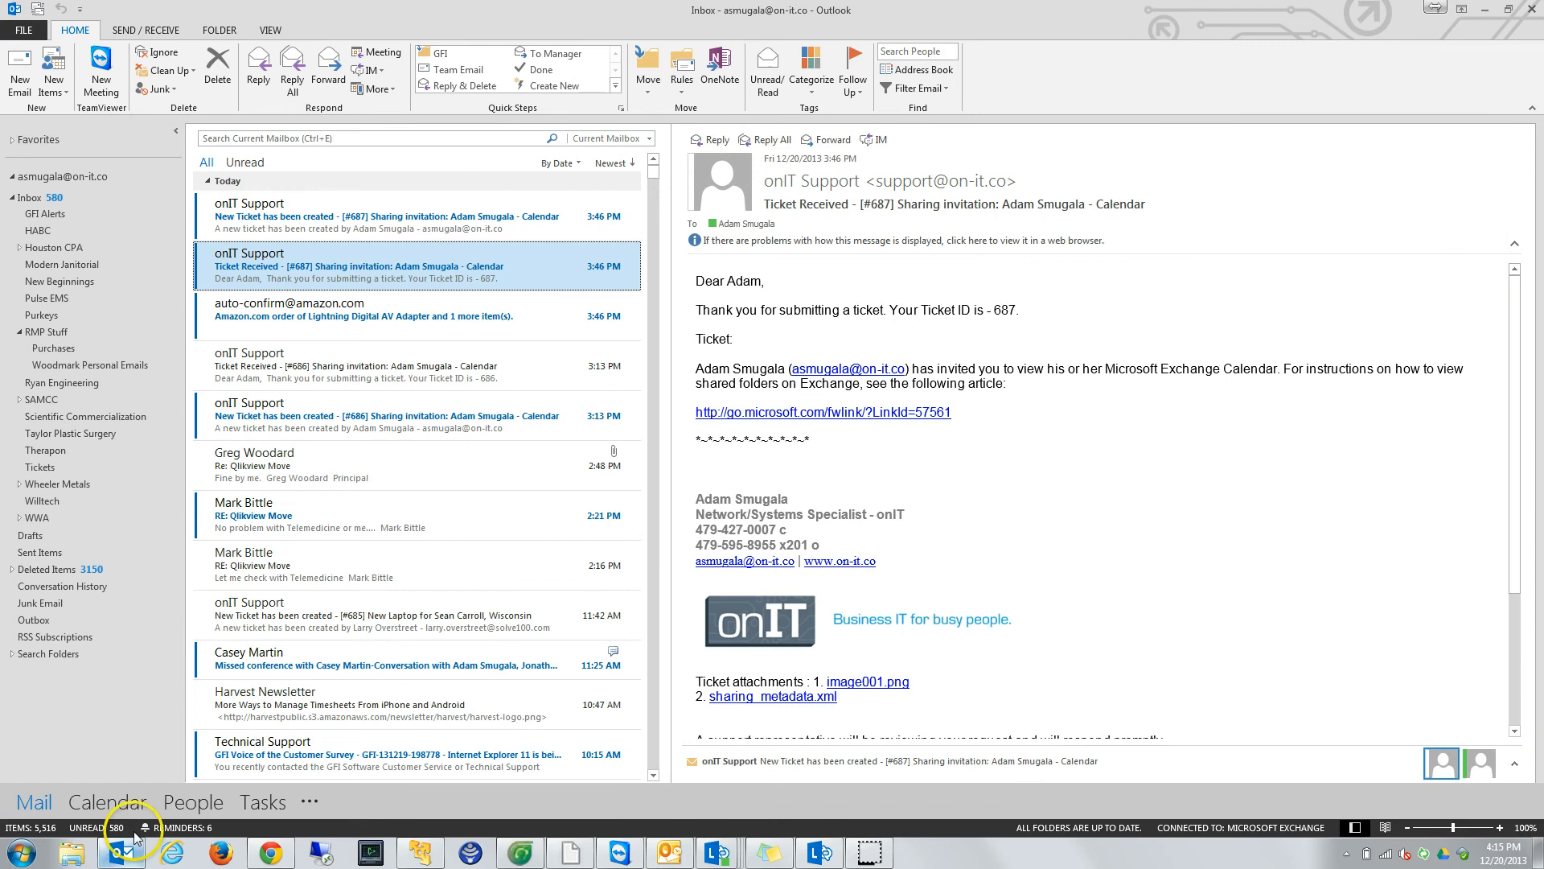
left_click(104, 806)
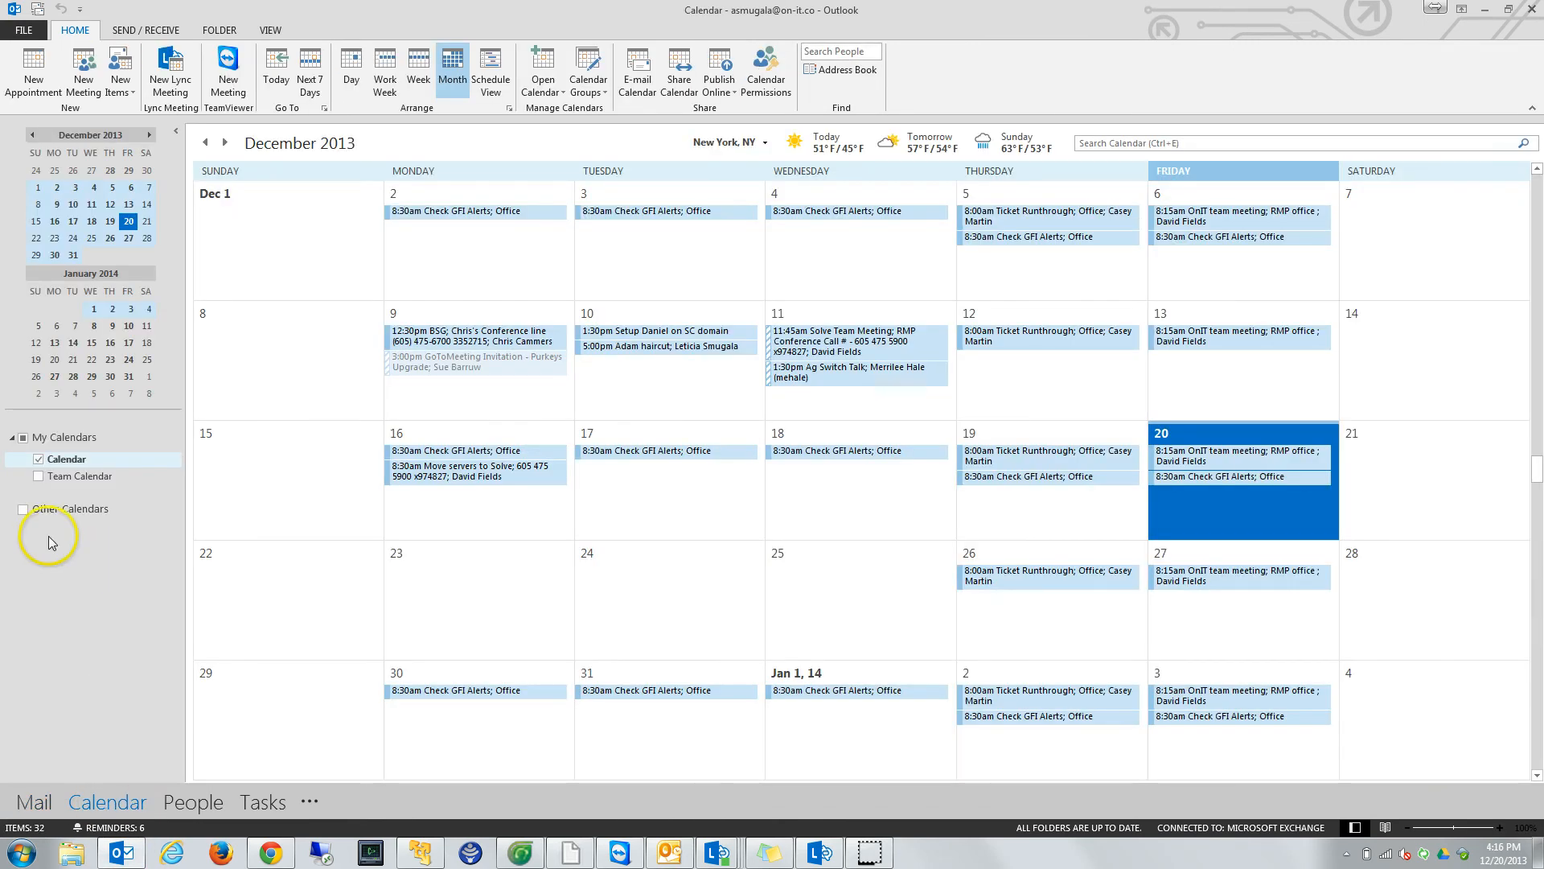
right_click(70, 460)
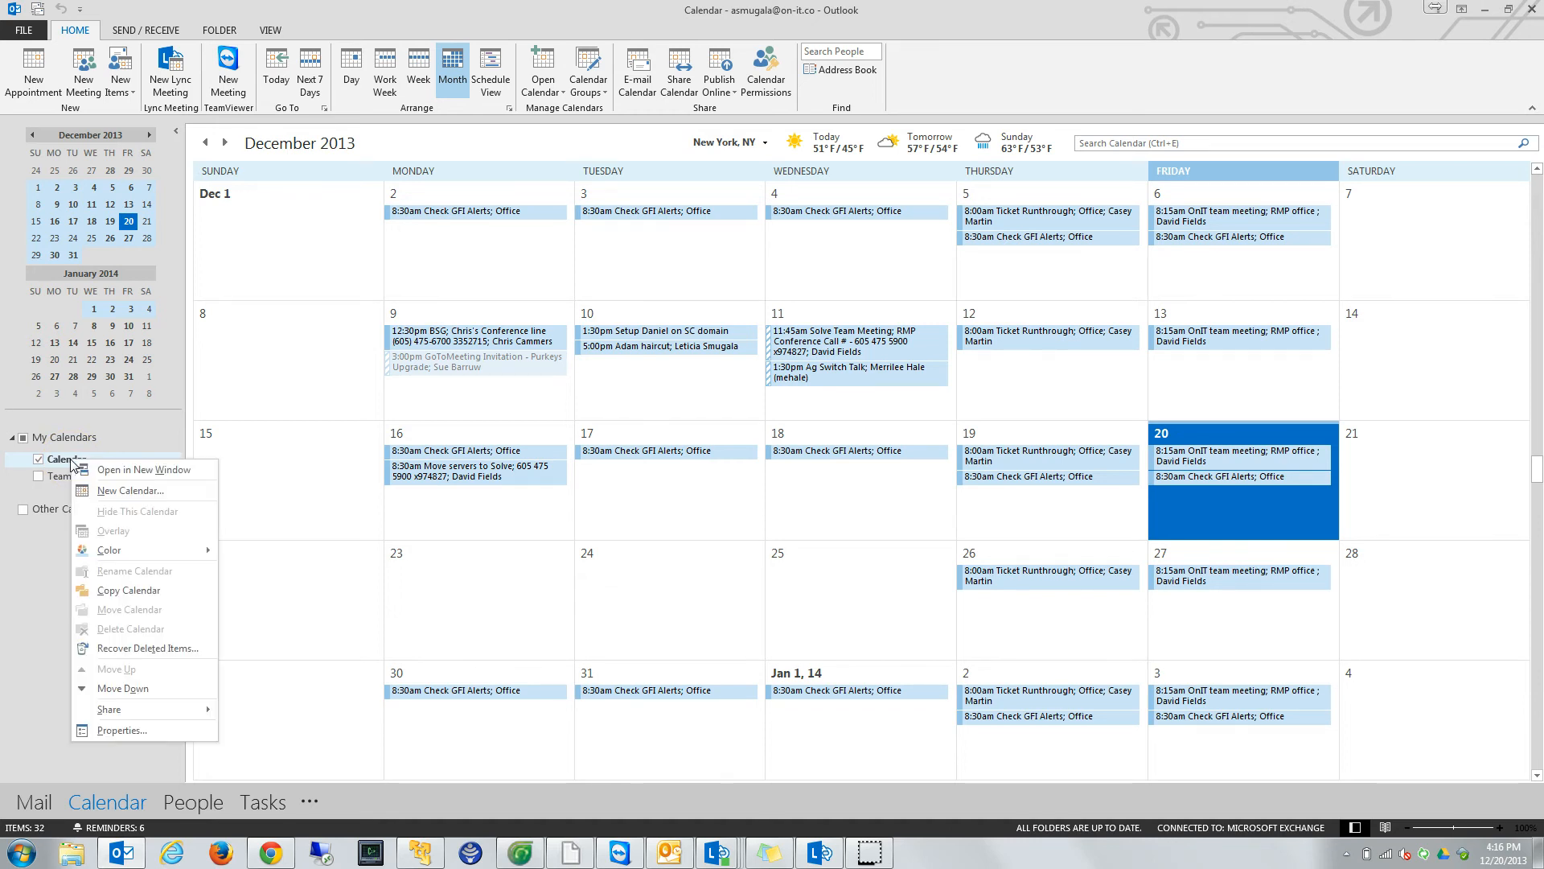
mouse_move(131, 716)
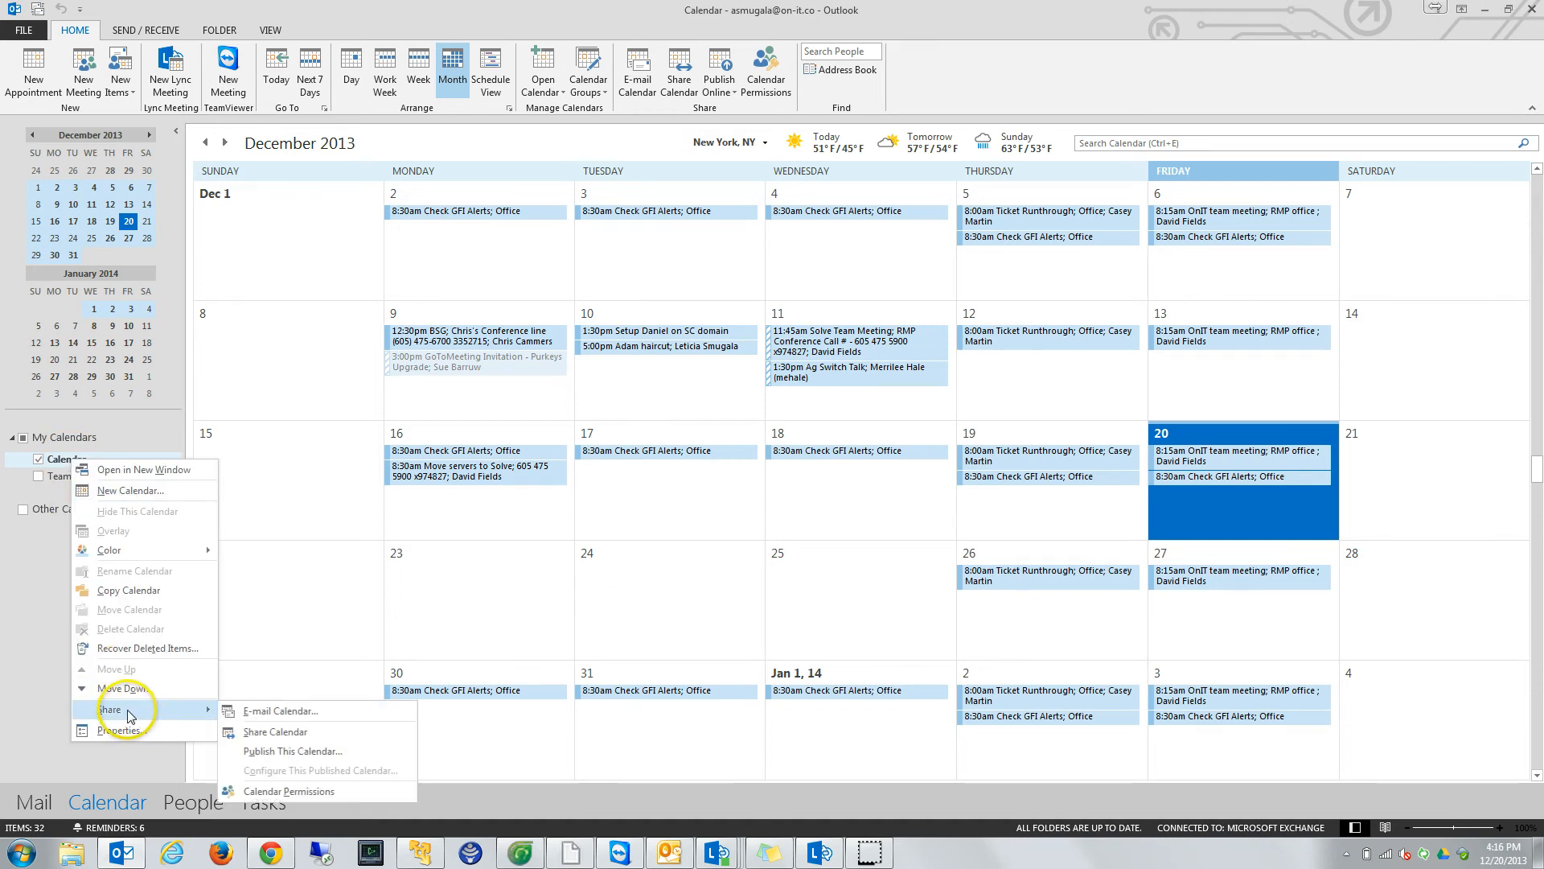
left_click(265, 738)
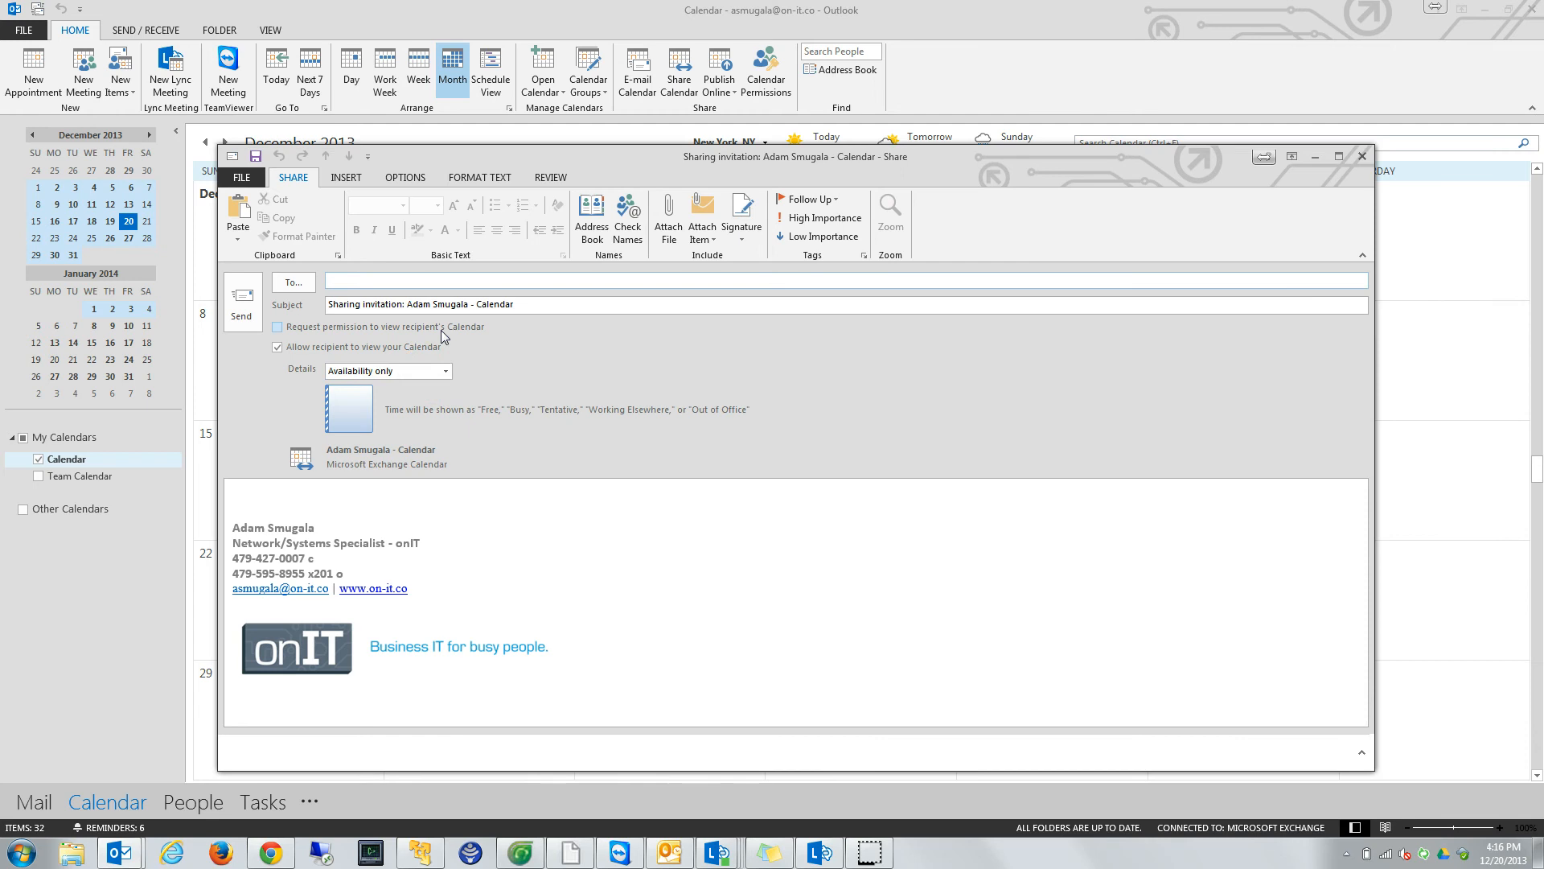
Step: Address the sharing invitation to the onIT support contact, grant Full details access, and send it with the sharing confirmed
type("supp")
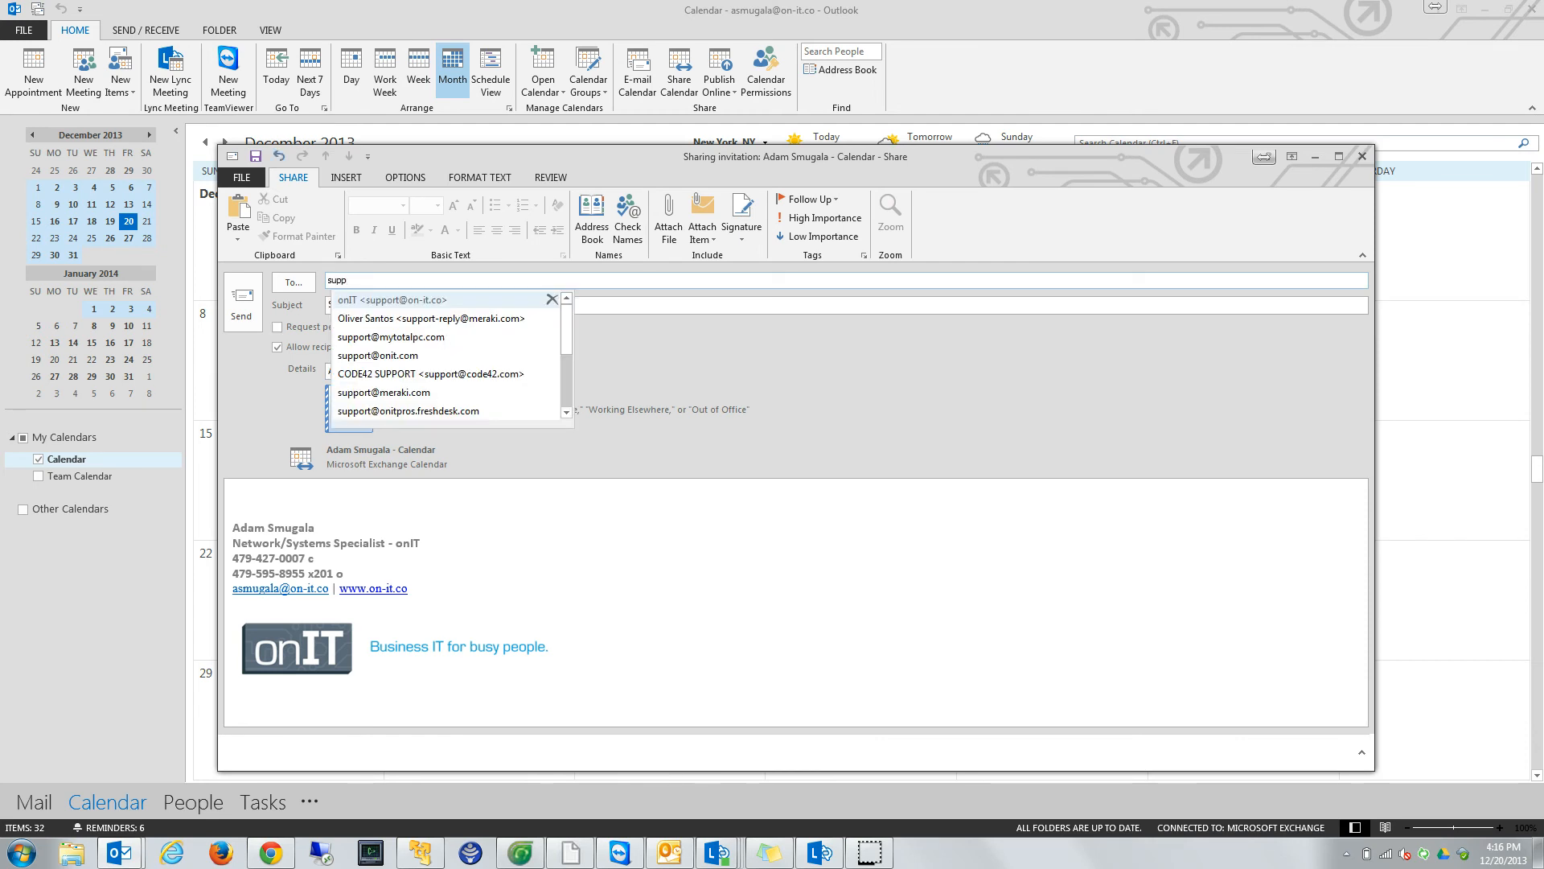
left_click(402, 301)
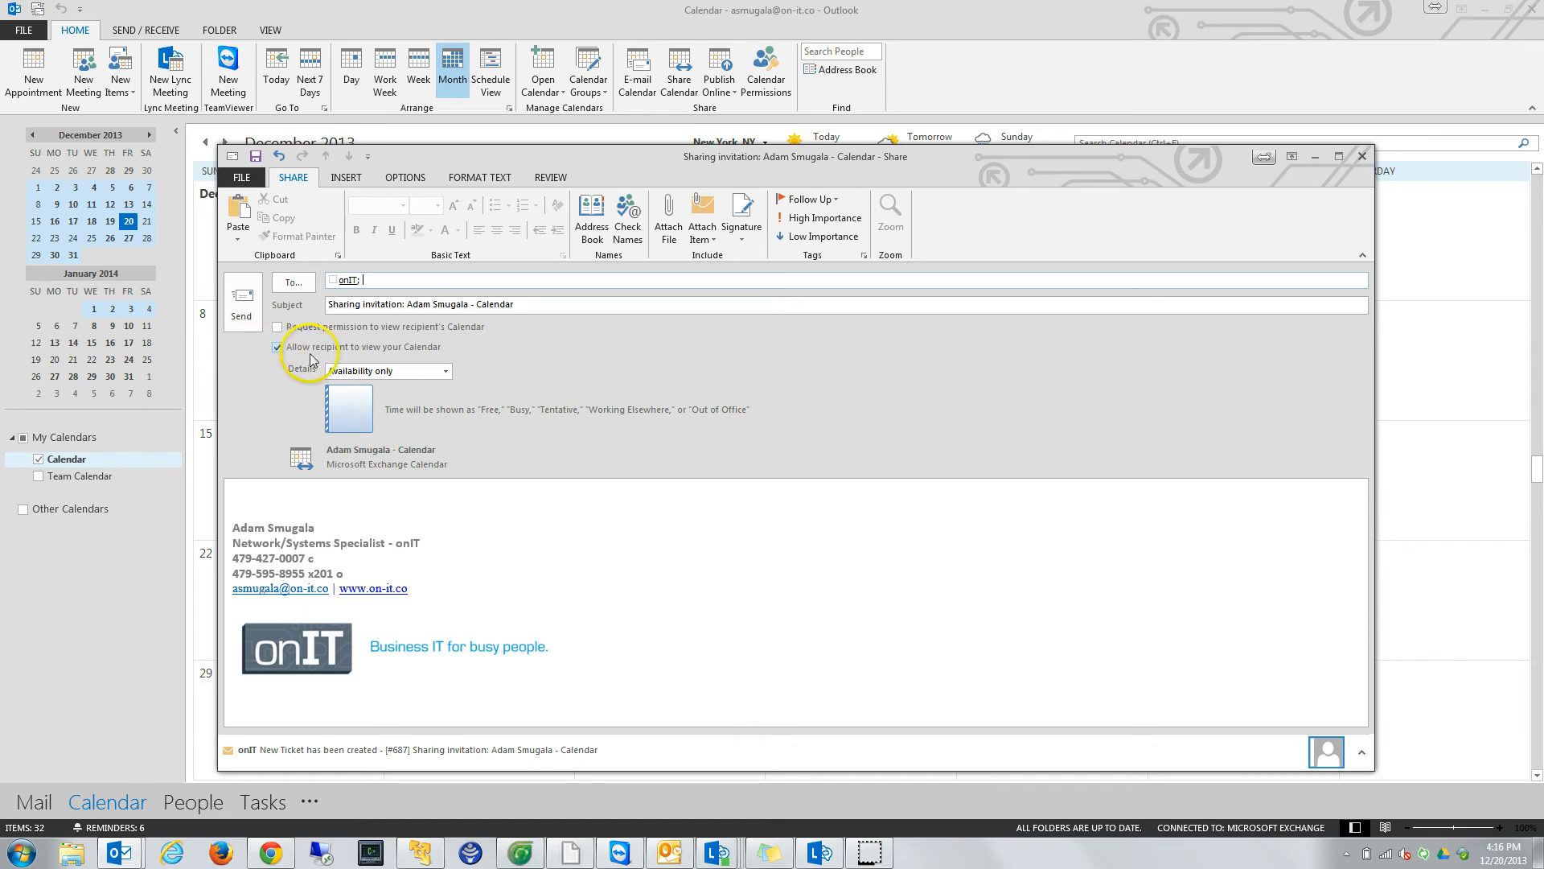
left_click(446, 370)
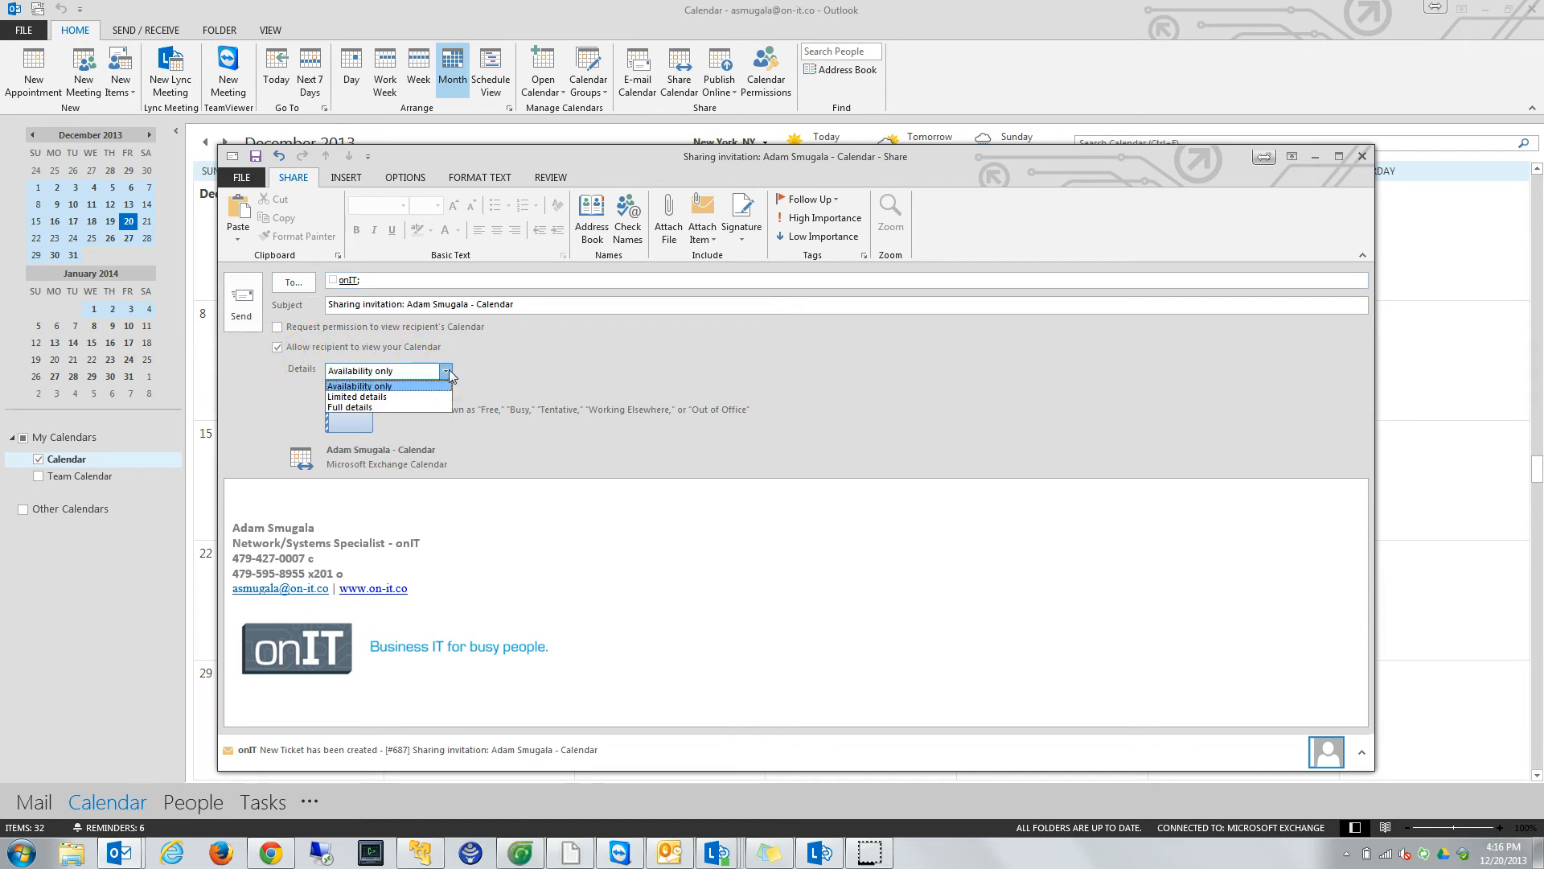
left_click(350, 407)
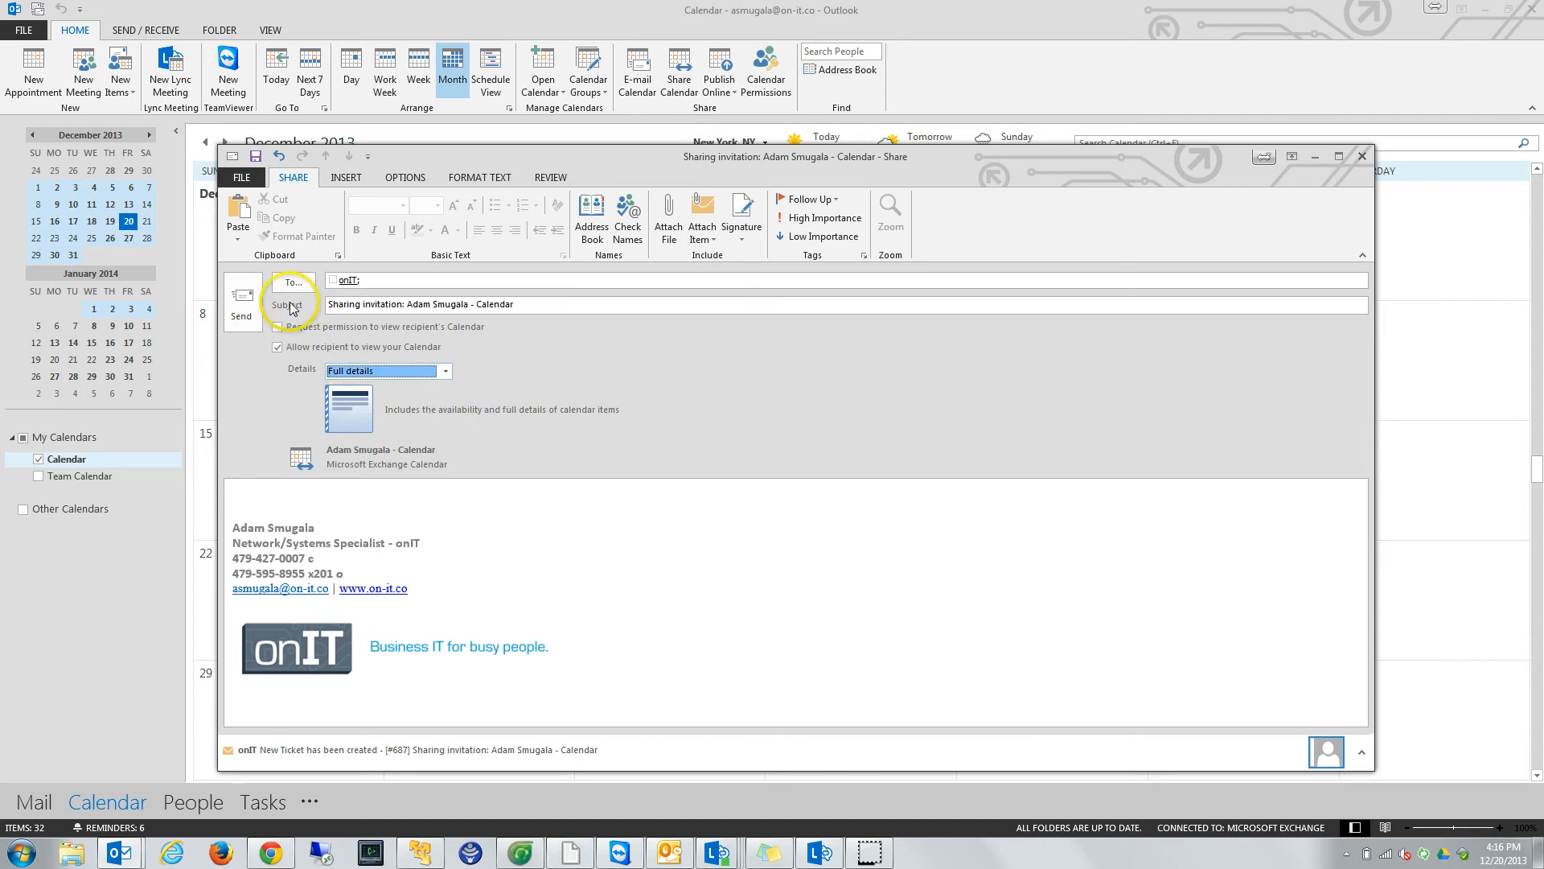
left_click(244, 301)
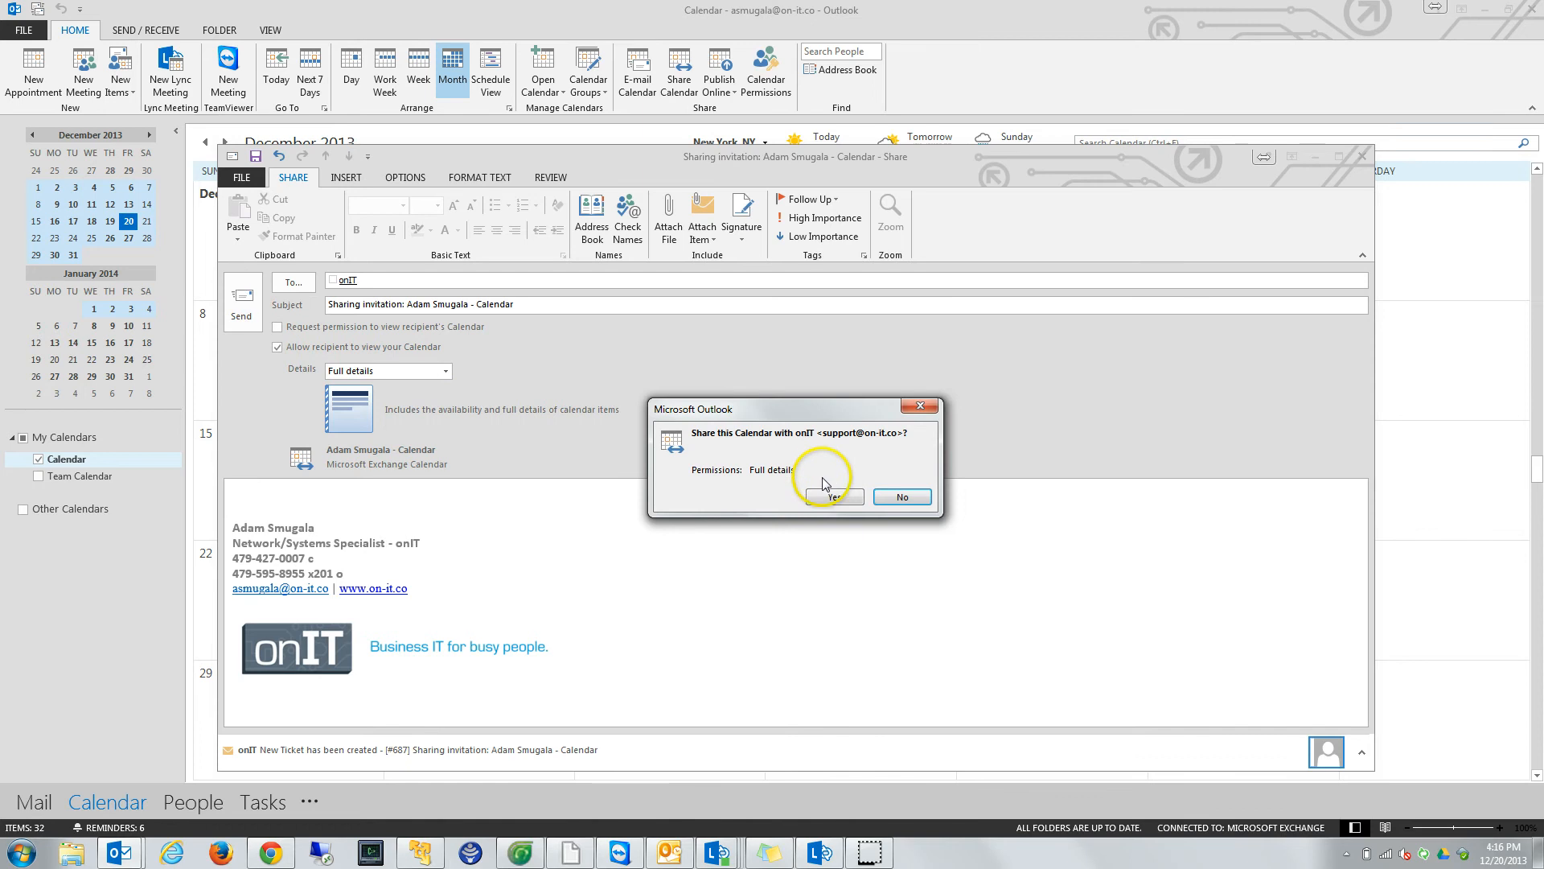
left_click(833, 497)
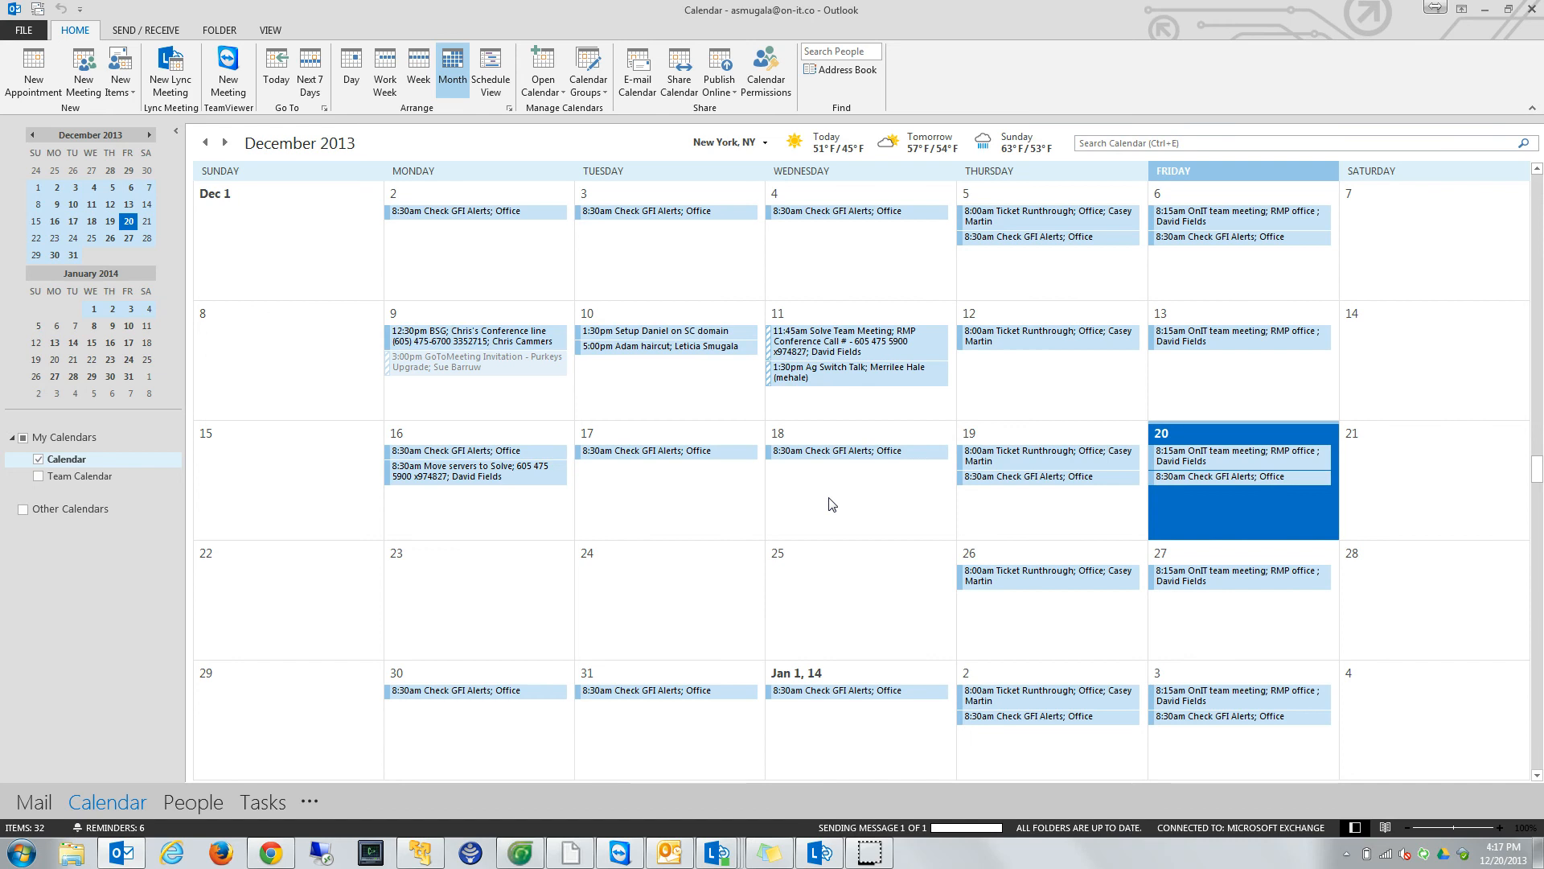
Step: Switch to the support mailbox's Outlook window, maximize it, and open the shared calendar from the newest sharing invitation in the inbox
left_click(672, 851)
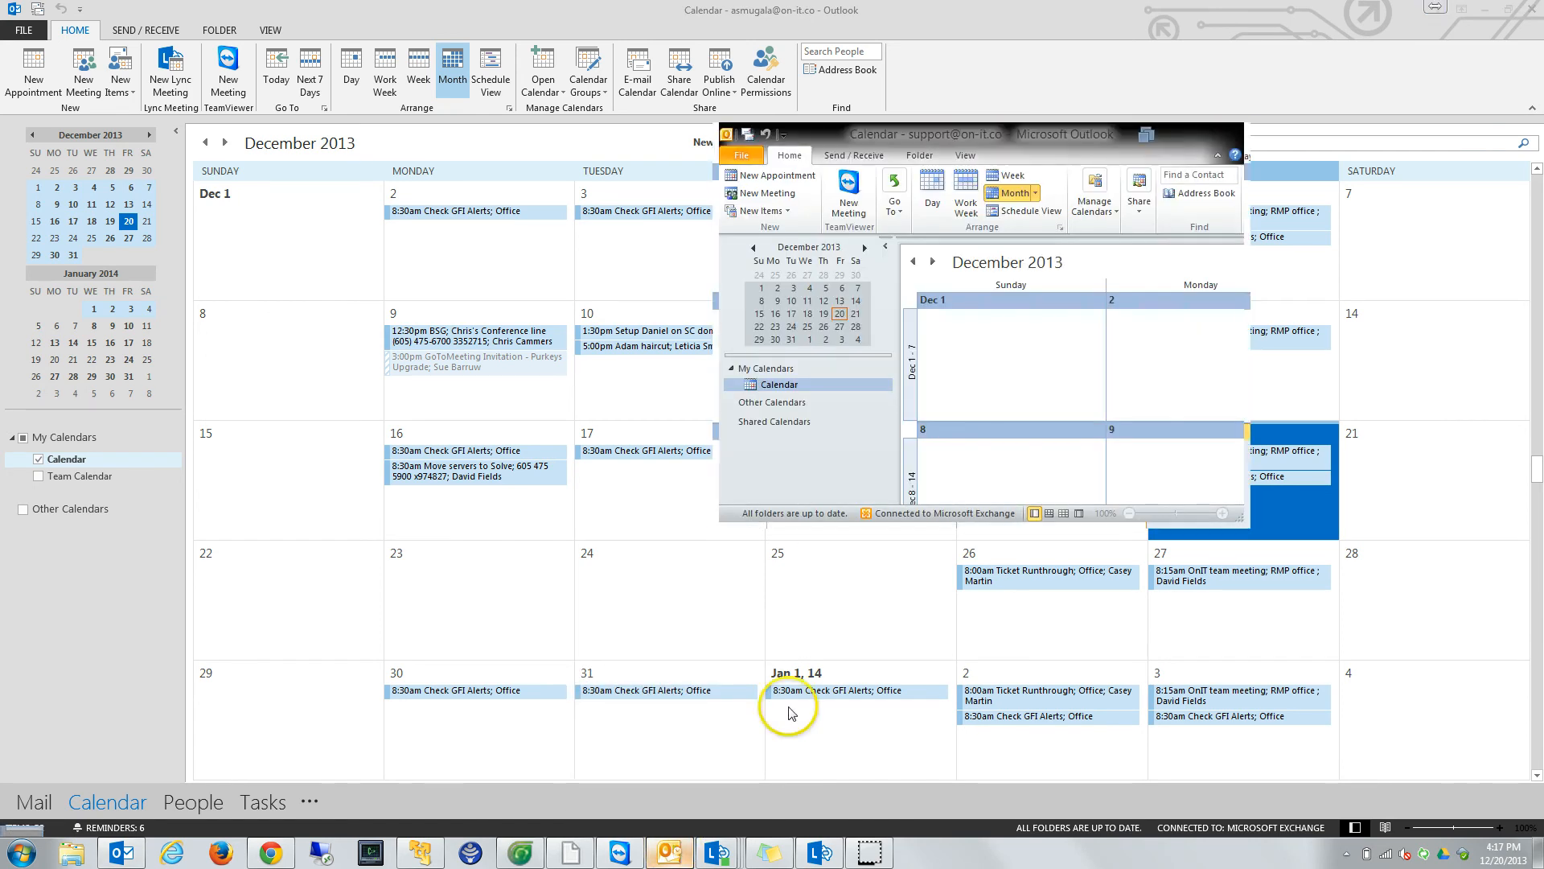
left_click(1208, 121)
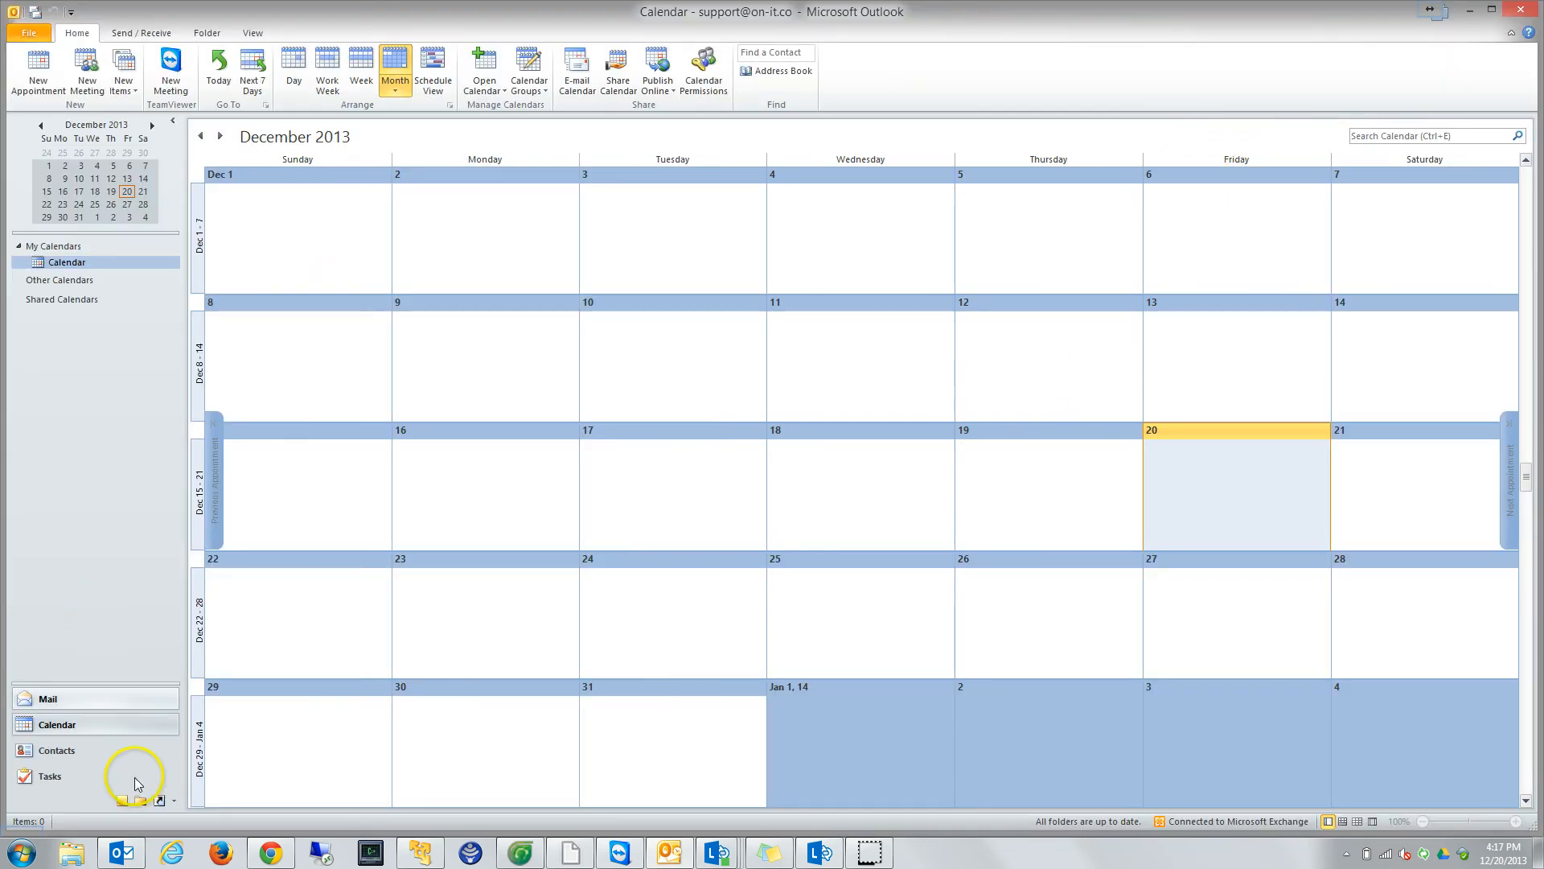
left_click(47, 699)
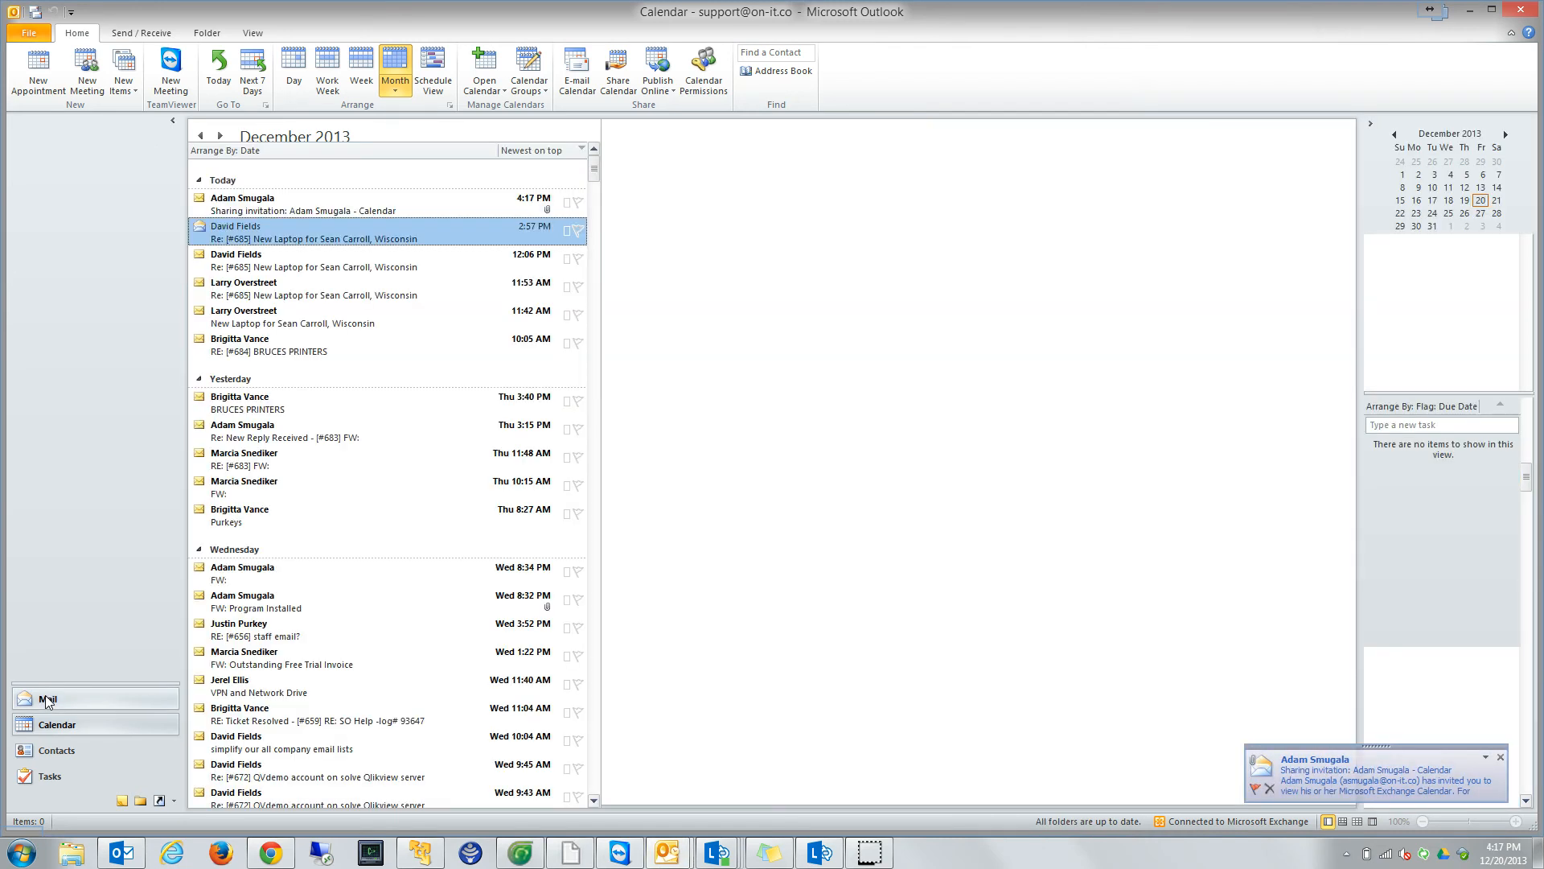
left_click(275, 207)
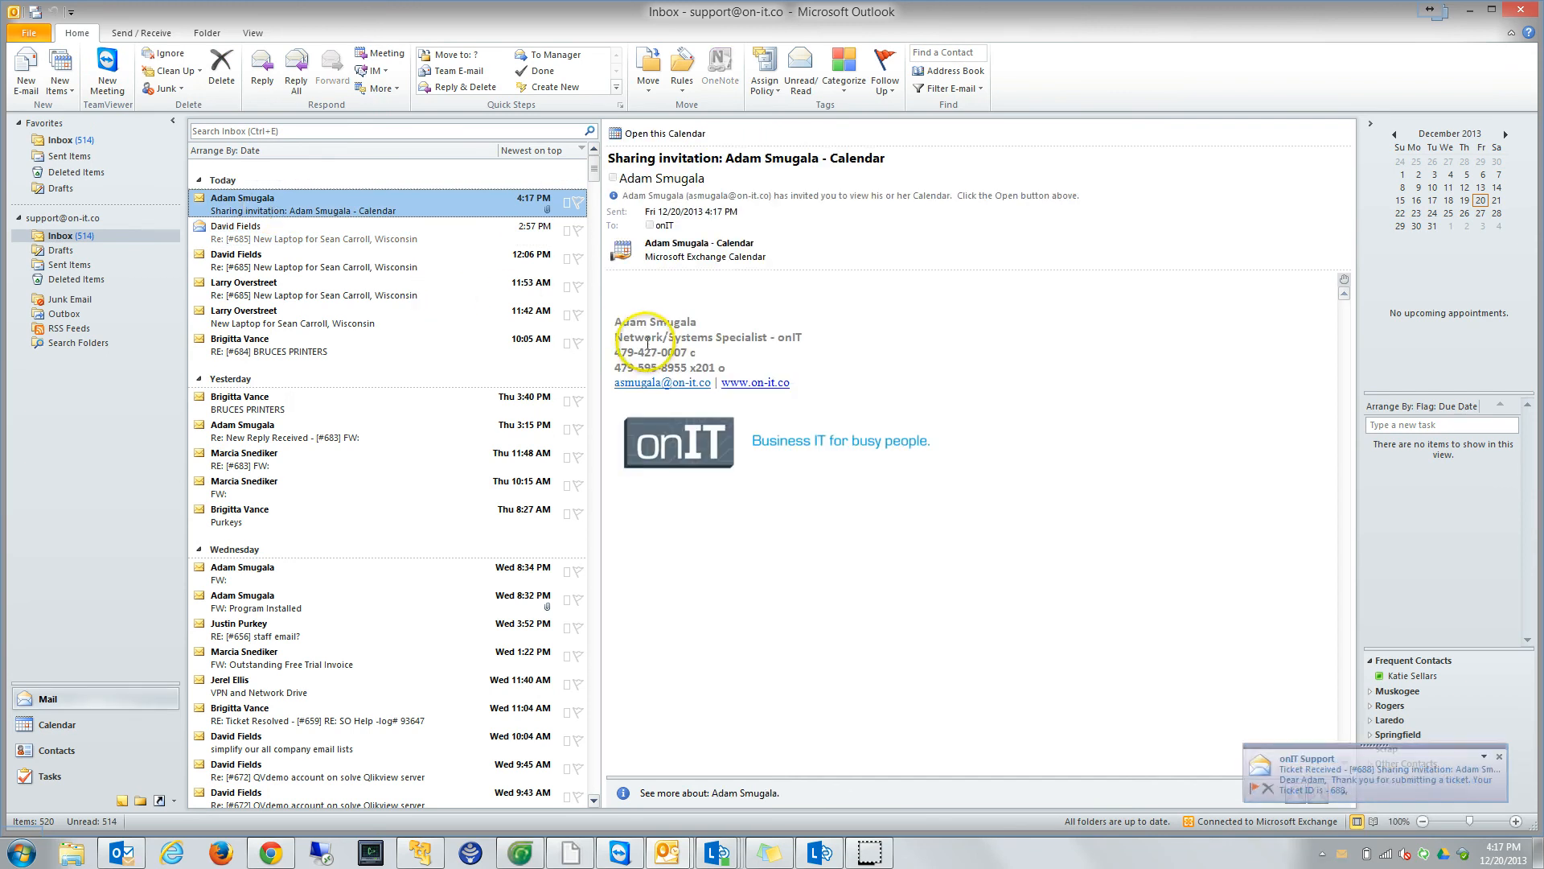
left_click(647, 135)
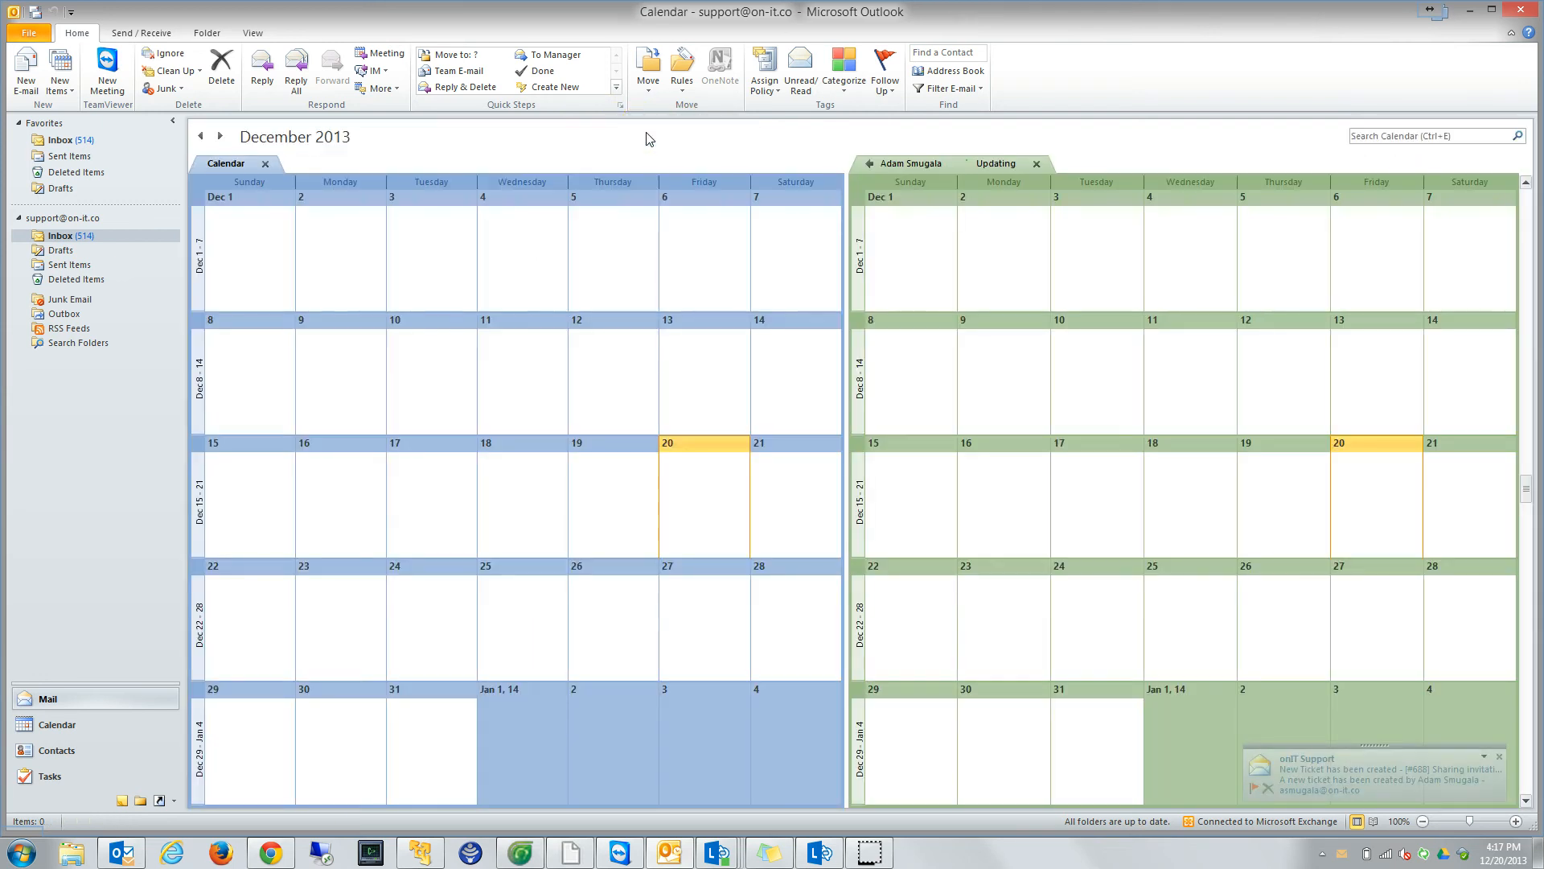
Step: Hide the Shared Calendars group and show it again beside the mailbox's own calendar
left_click(794, 481)
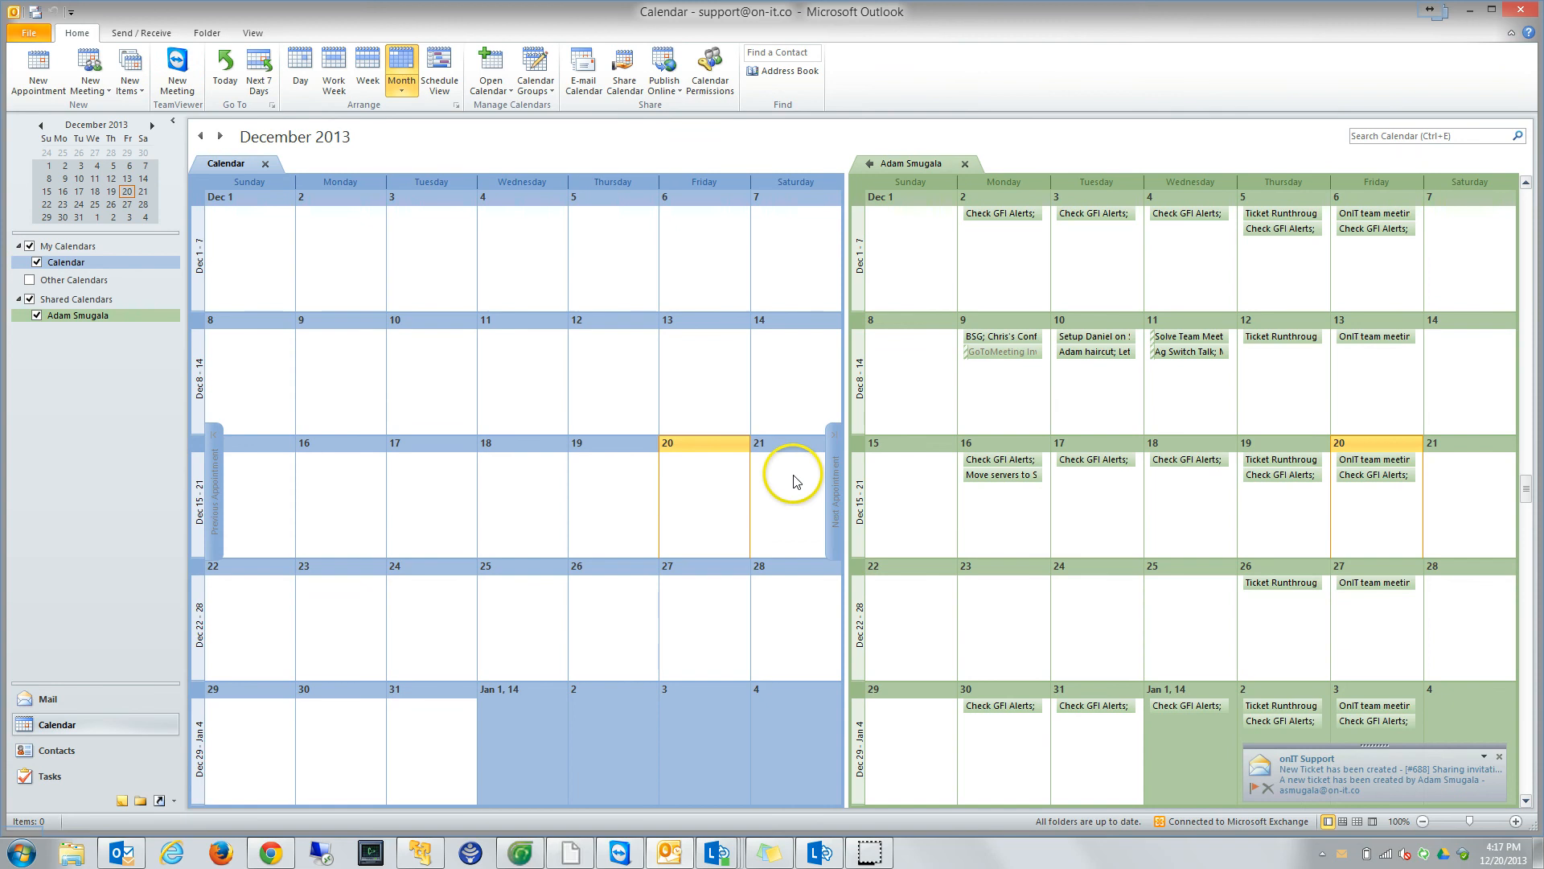
left_click(30, 298)
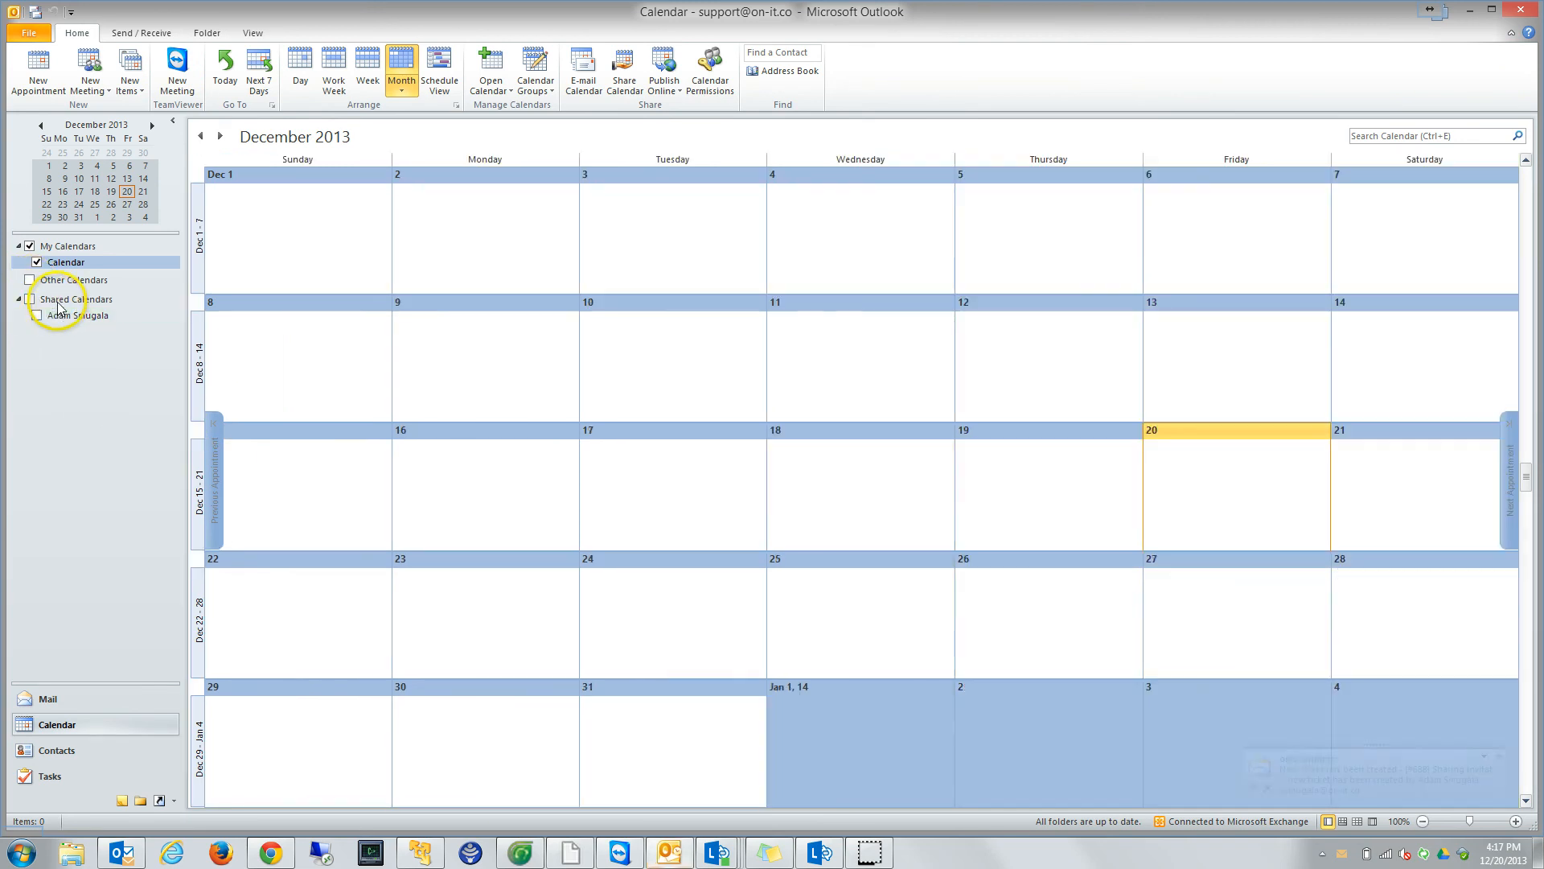
left_click(30, 298)
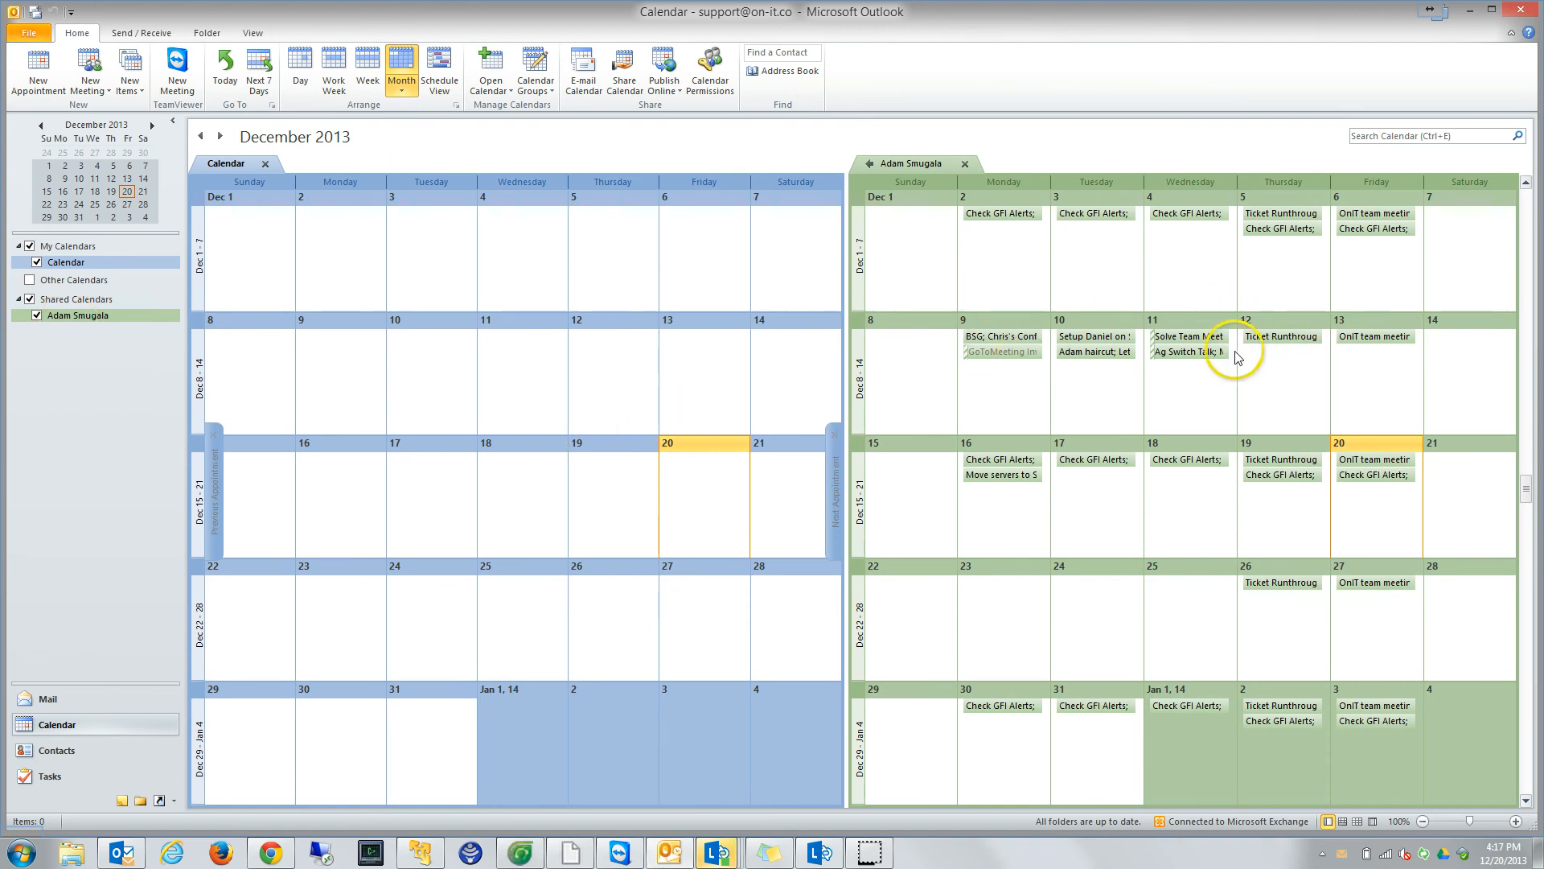
Step: Create a meeting on December 20 in the shared calendar with subject and body "test", and send it without a location
left_click(1272, 363)
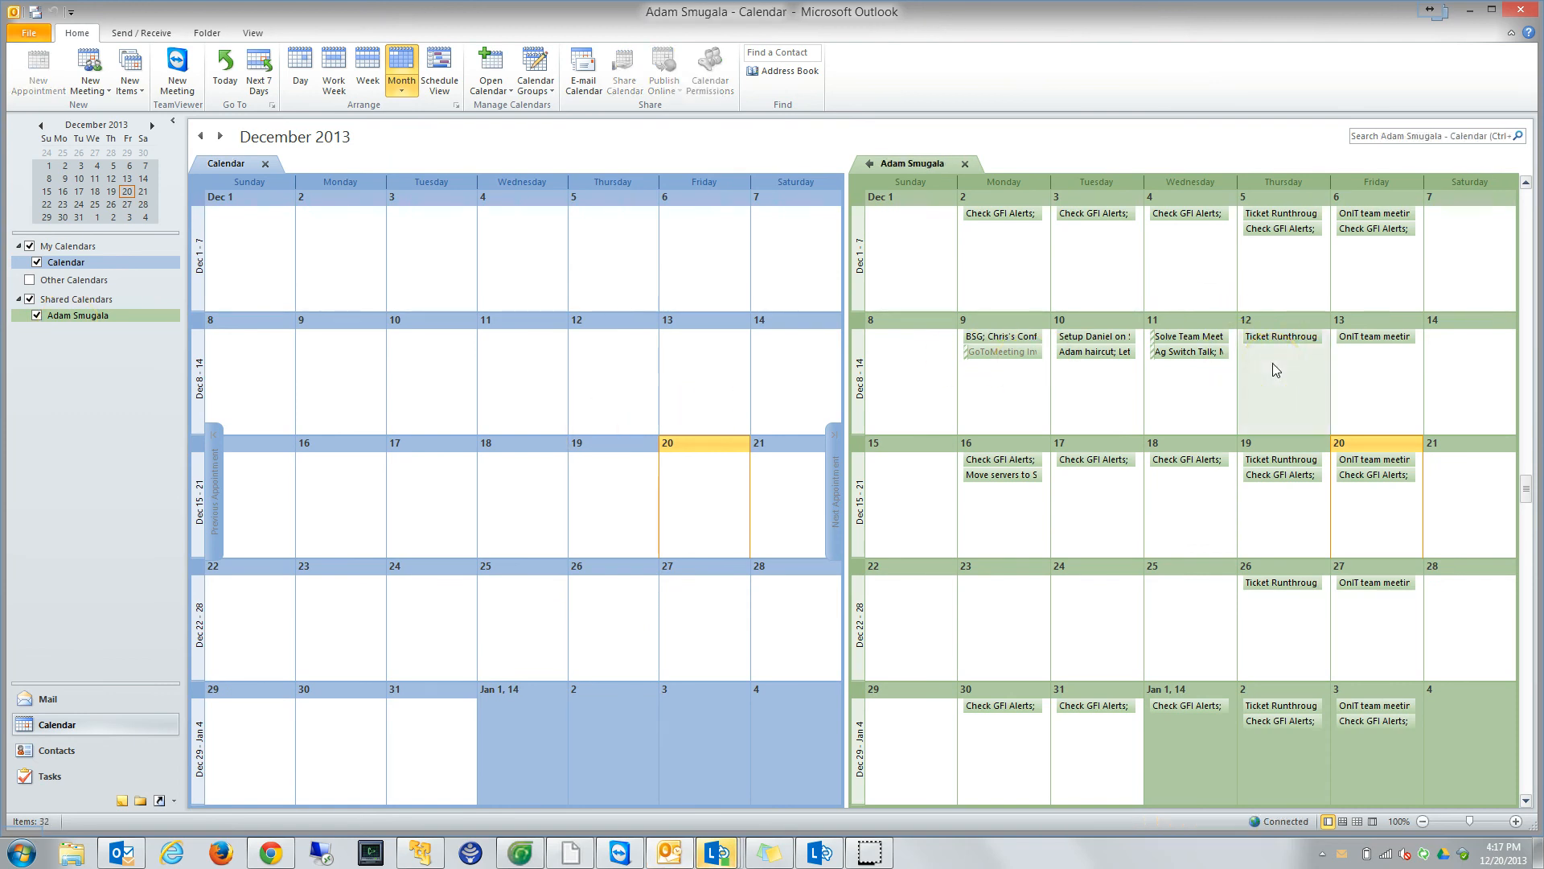
left_click(1359, 530)
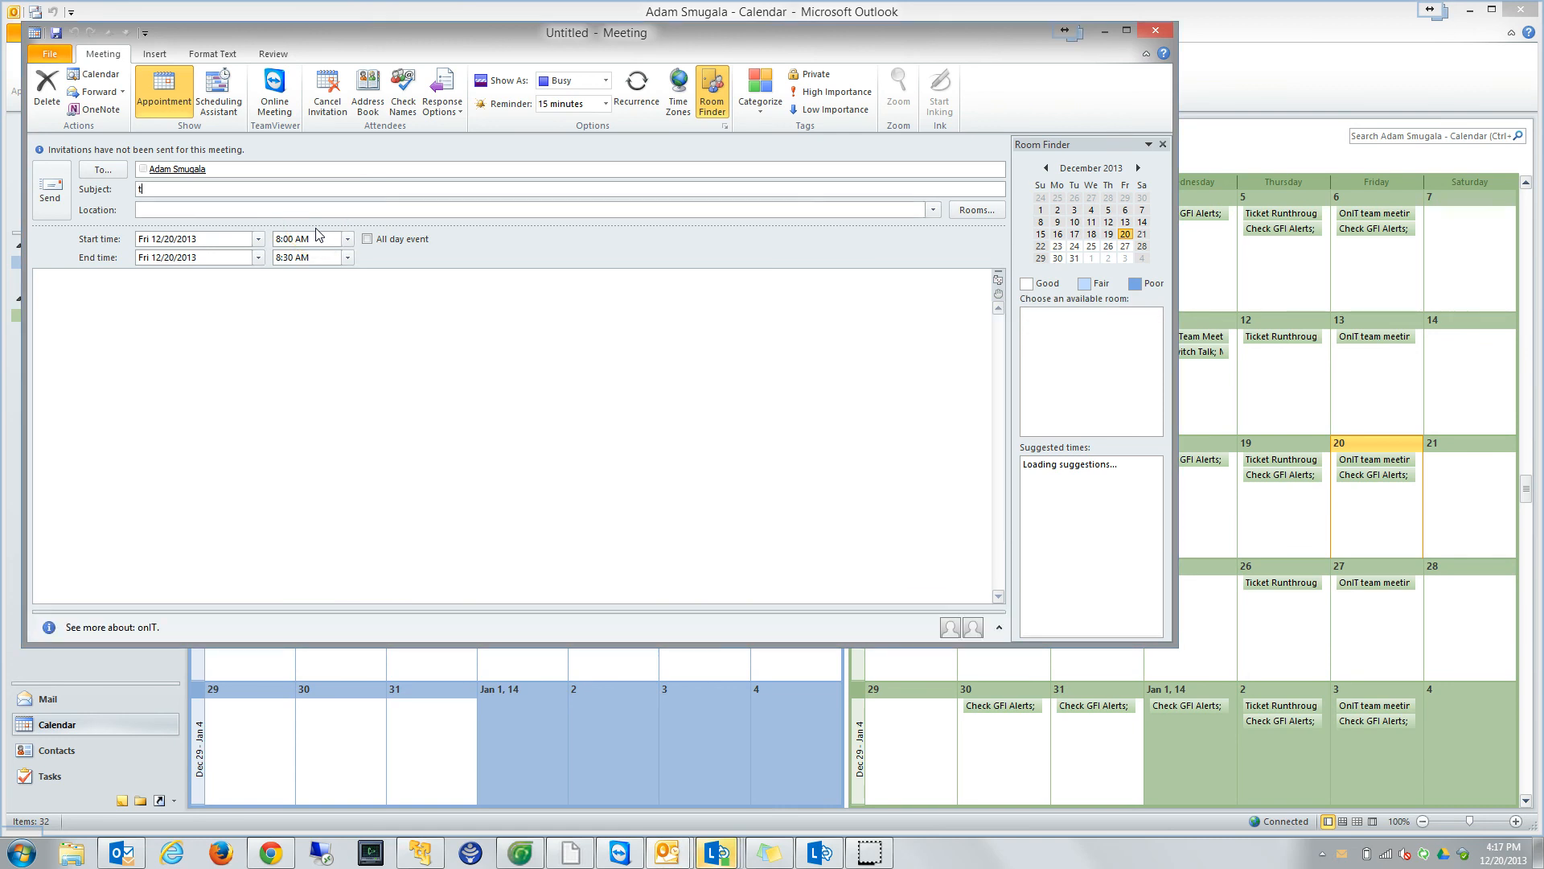
left_click(161, 190)
key("BackSpace")
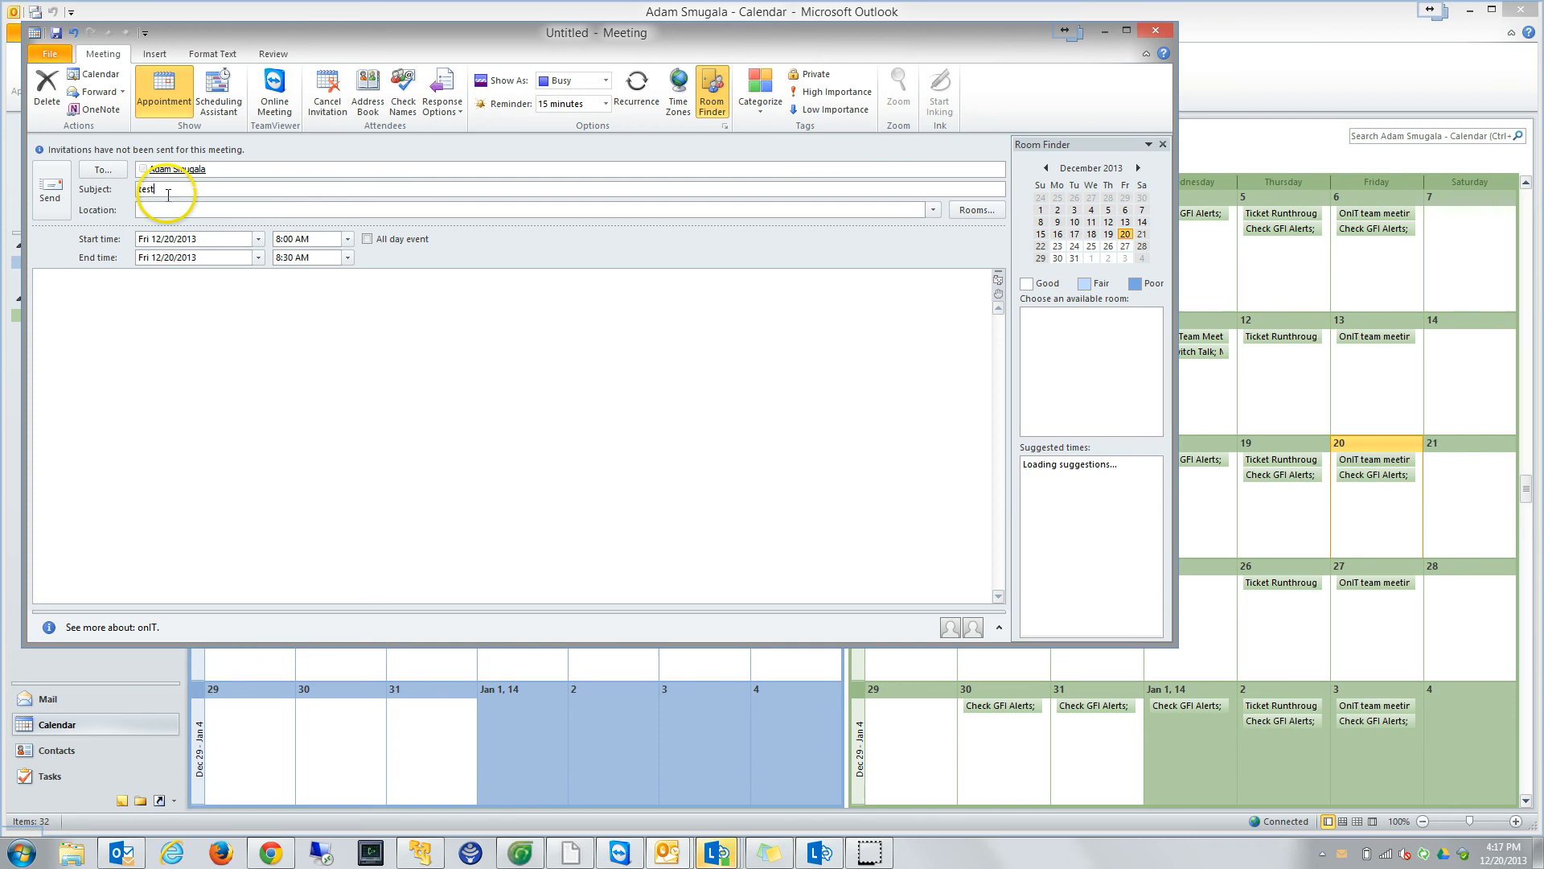
left_click(174, 301)
type("test")
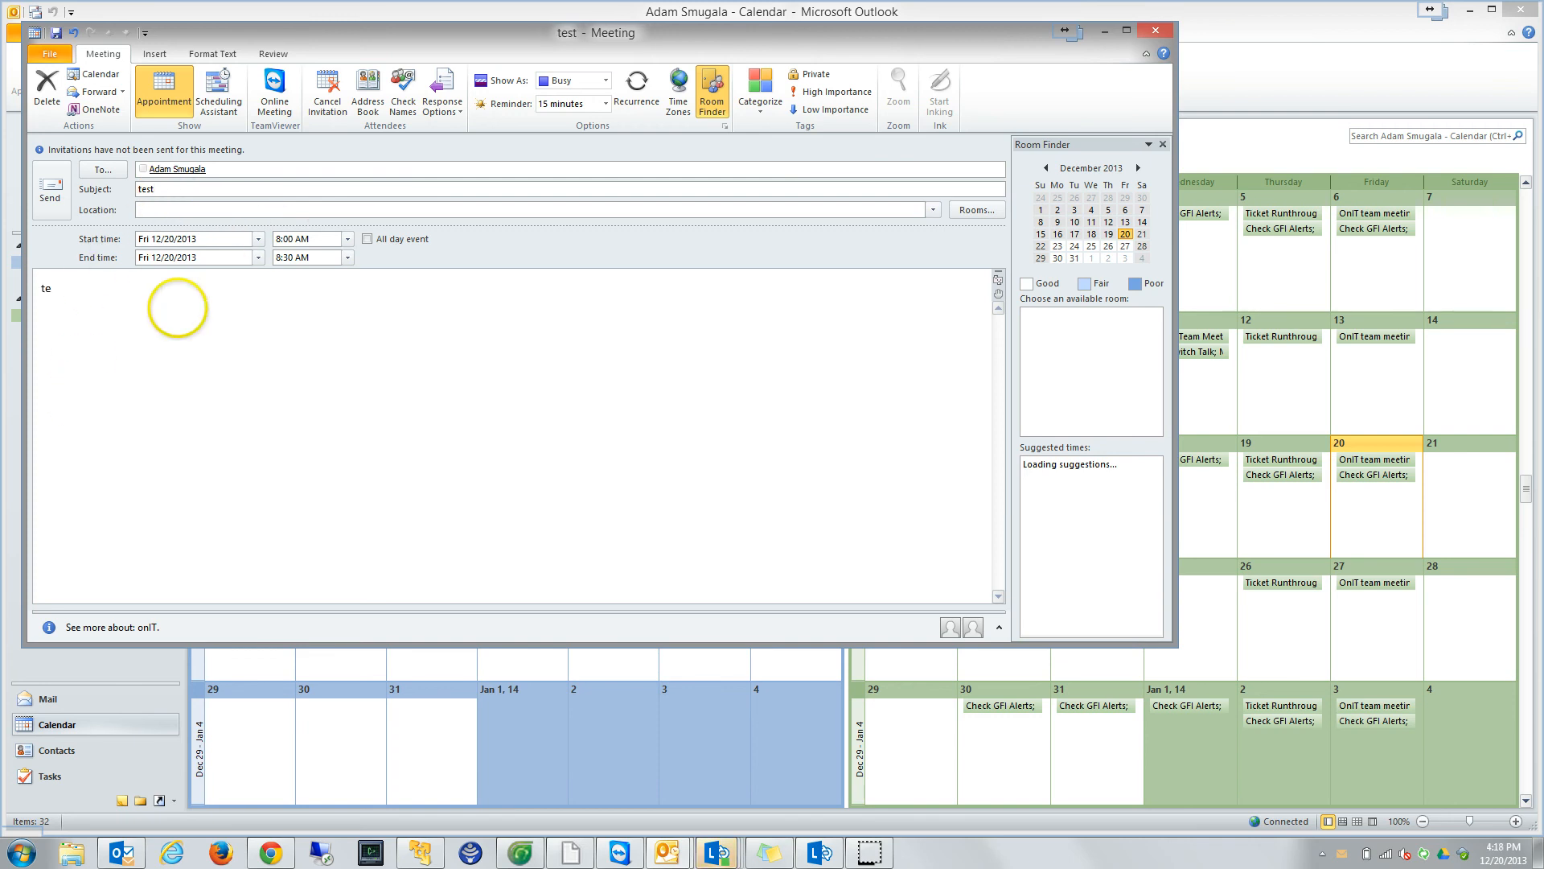
left_click(50, 177)
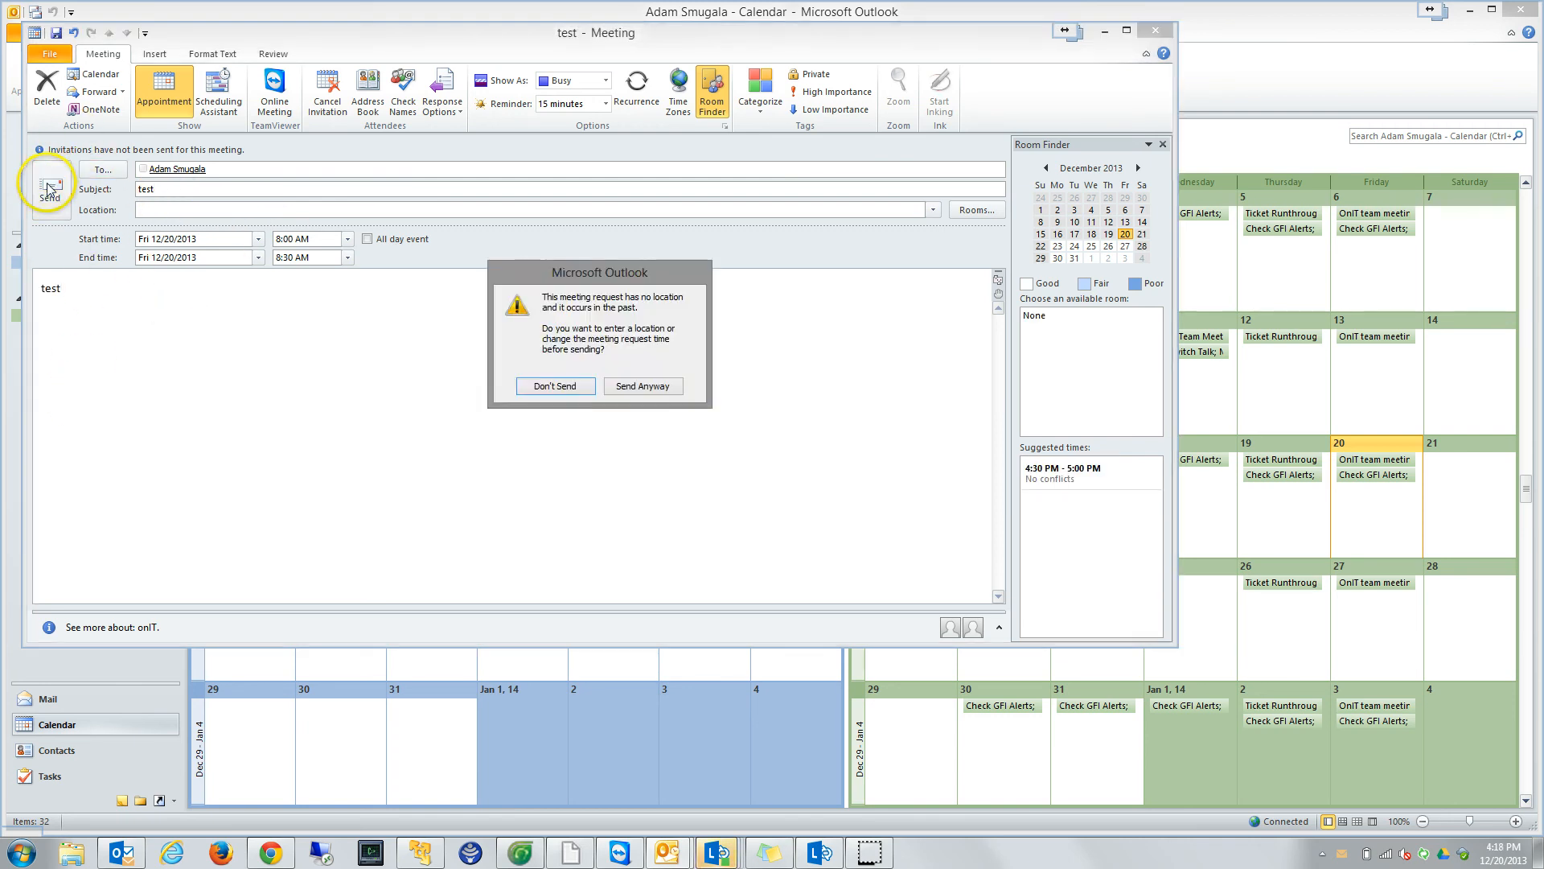
left_click(644, 389)
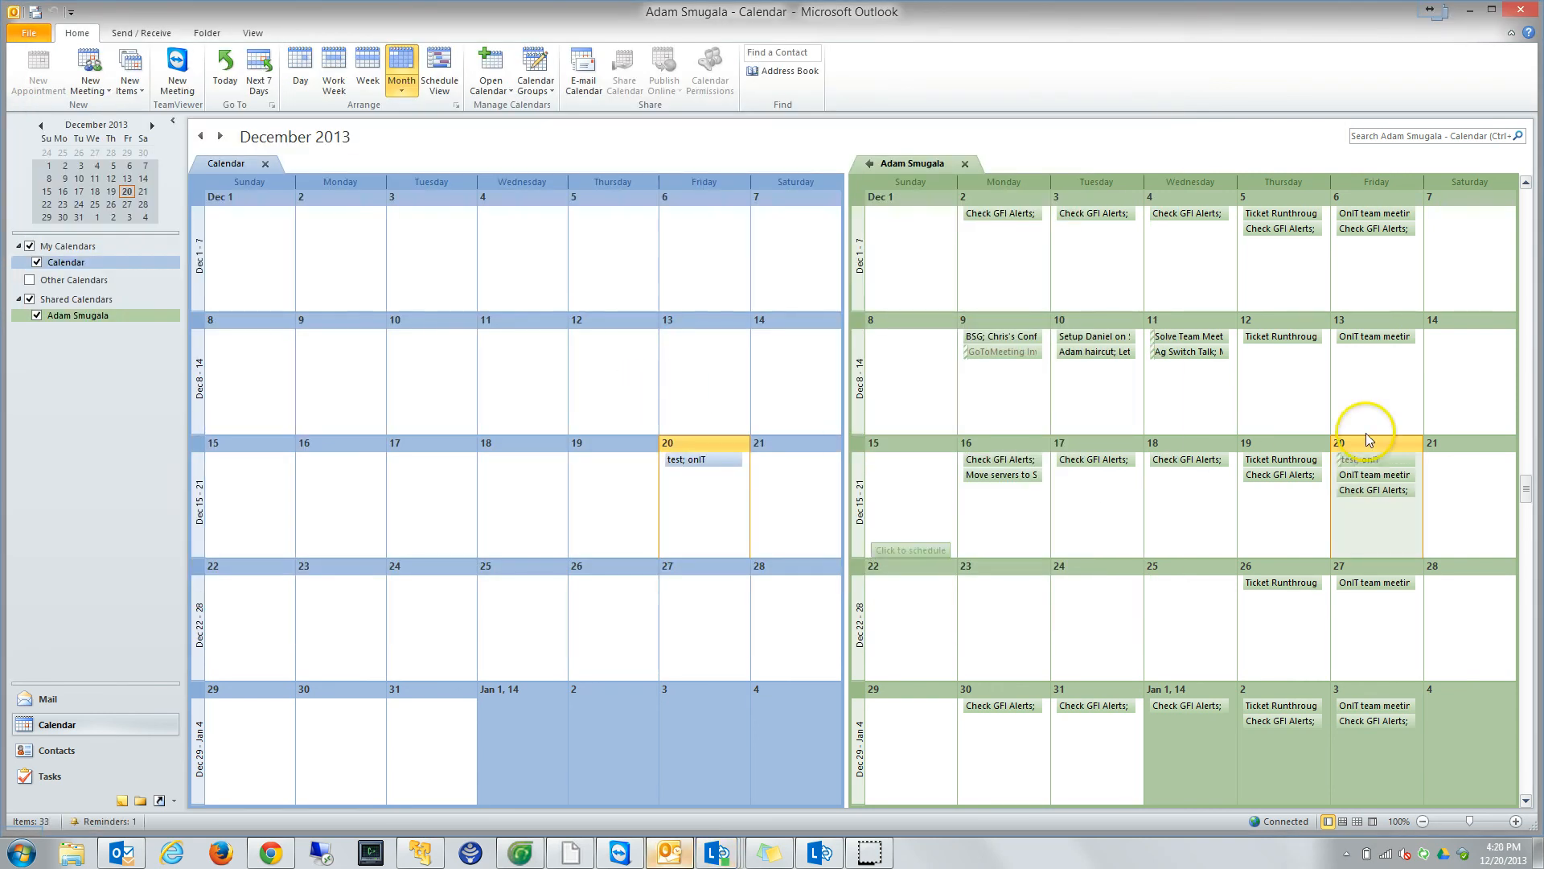
Step: Check the December 20 test meeting in the shared calendar and in the calendar owner's Outlook window
left_click(1353, 462)
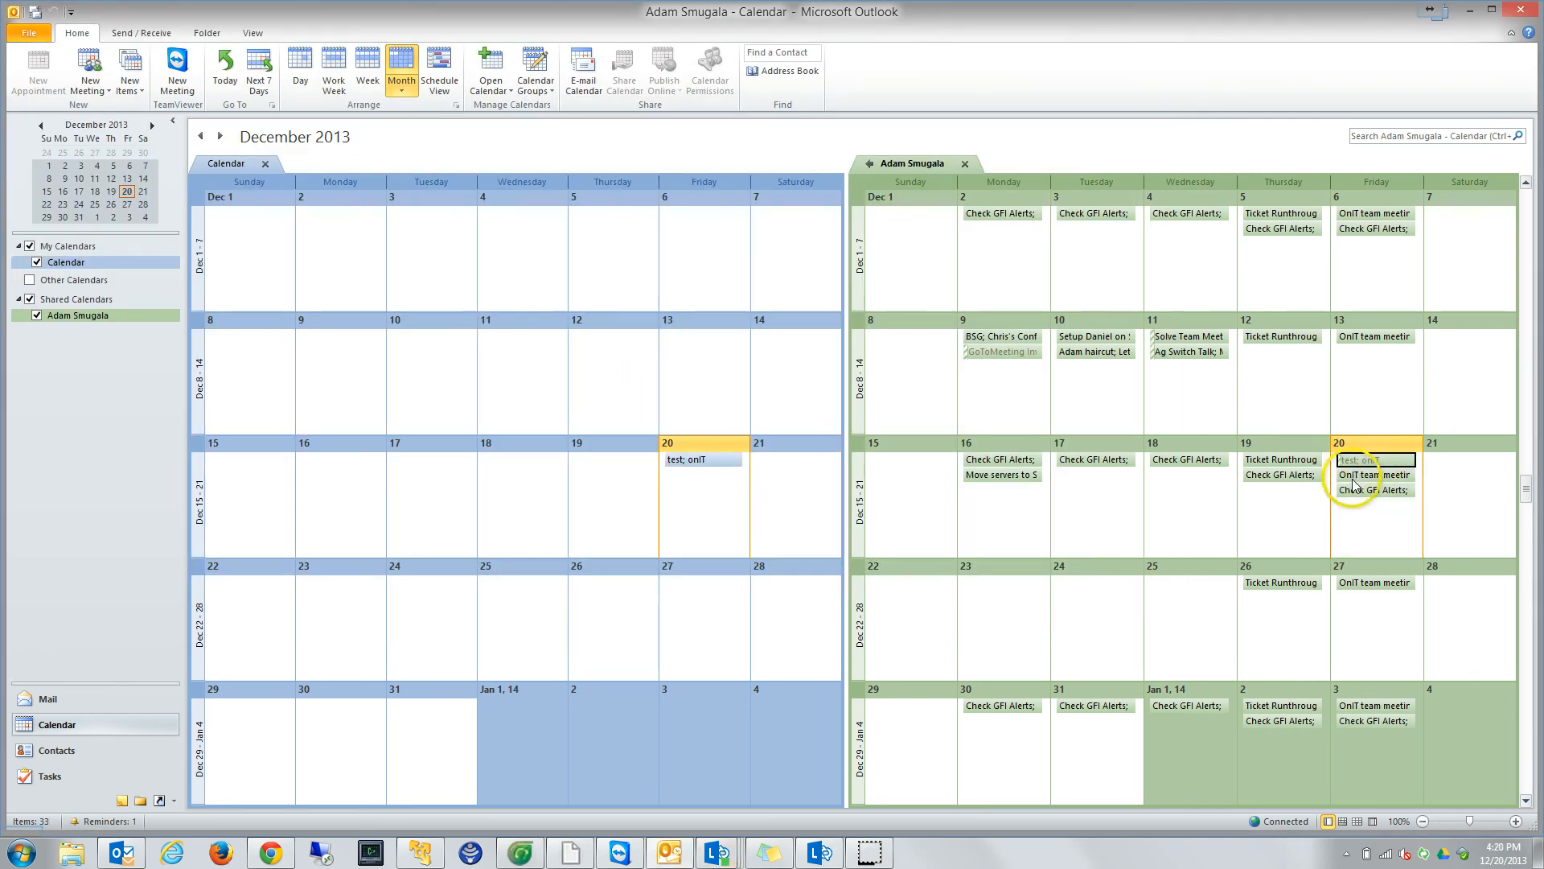
left_click(1365, 464)
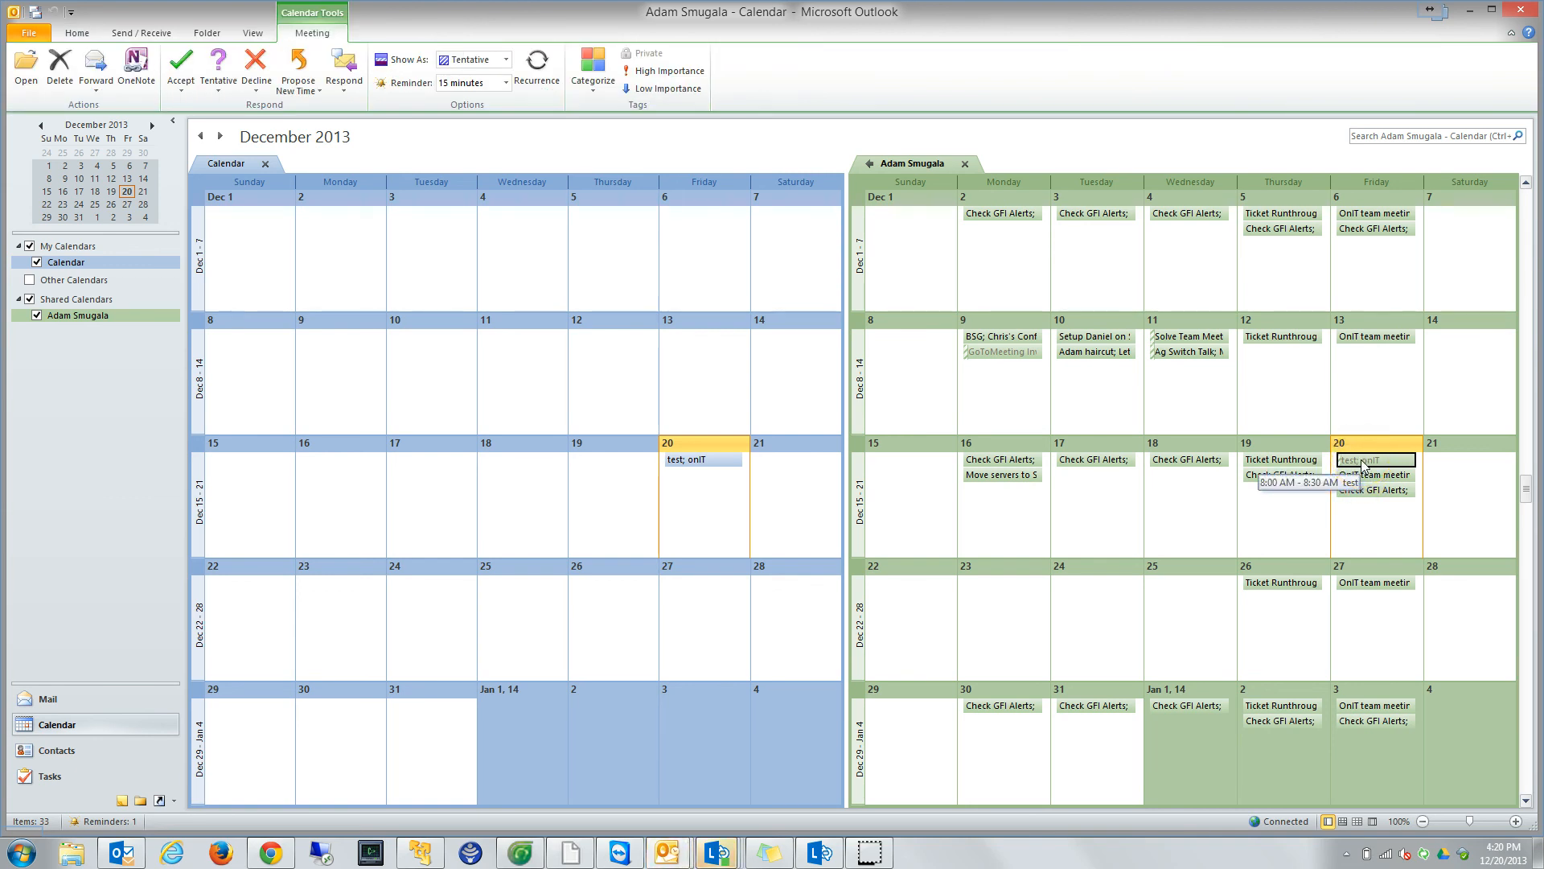
left_click(123, 854)
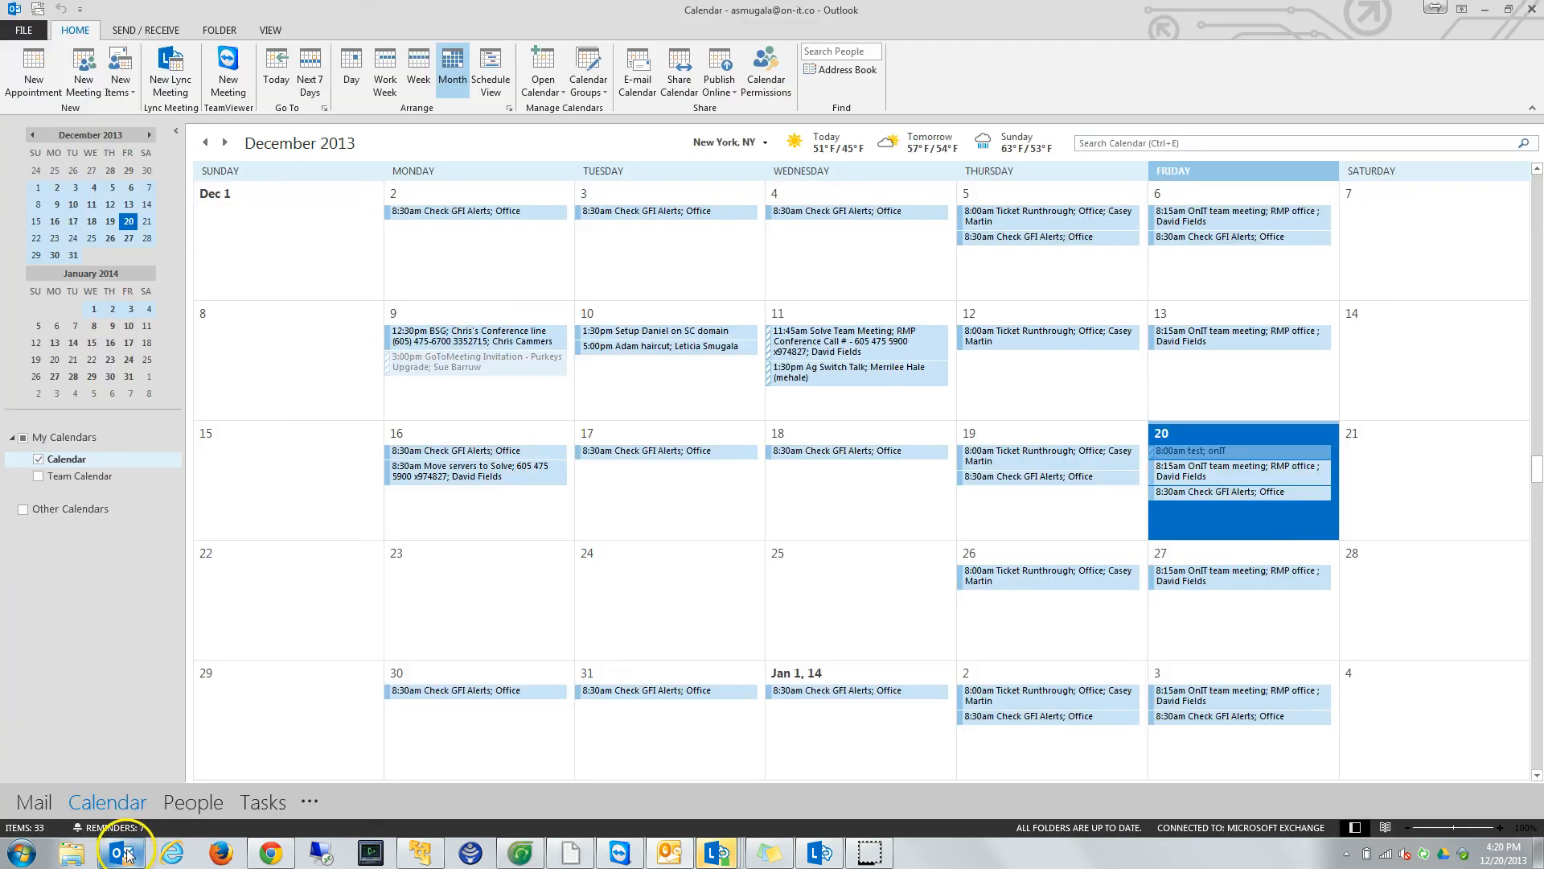
left_click(1220, 493)
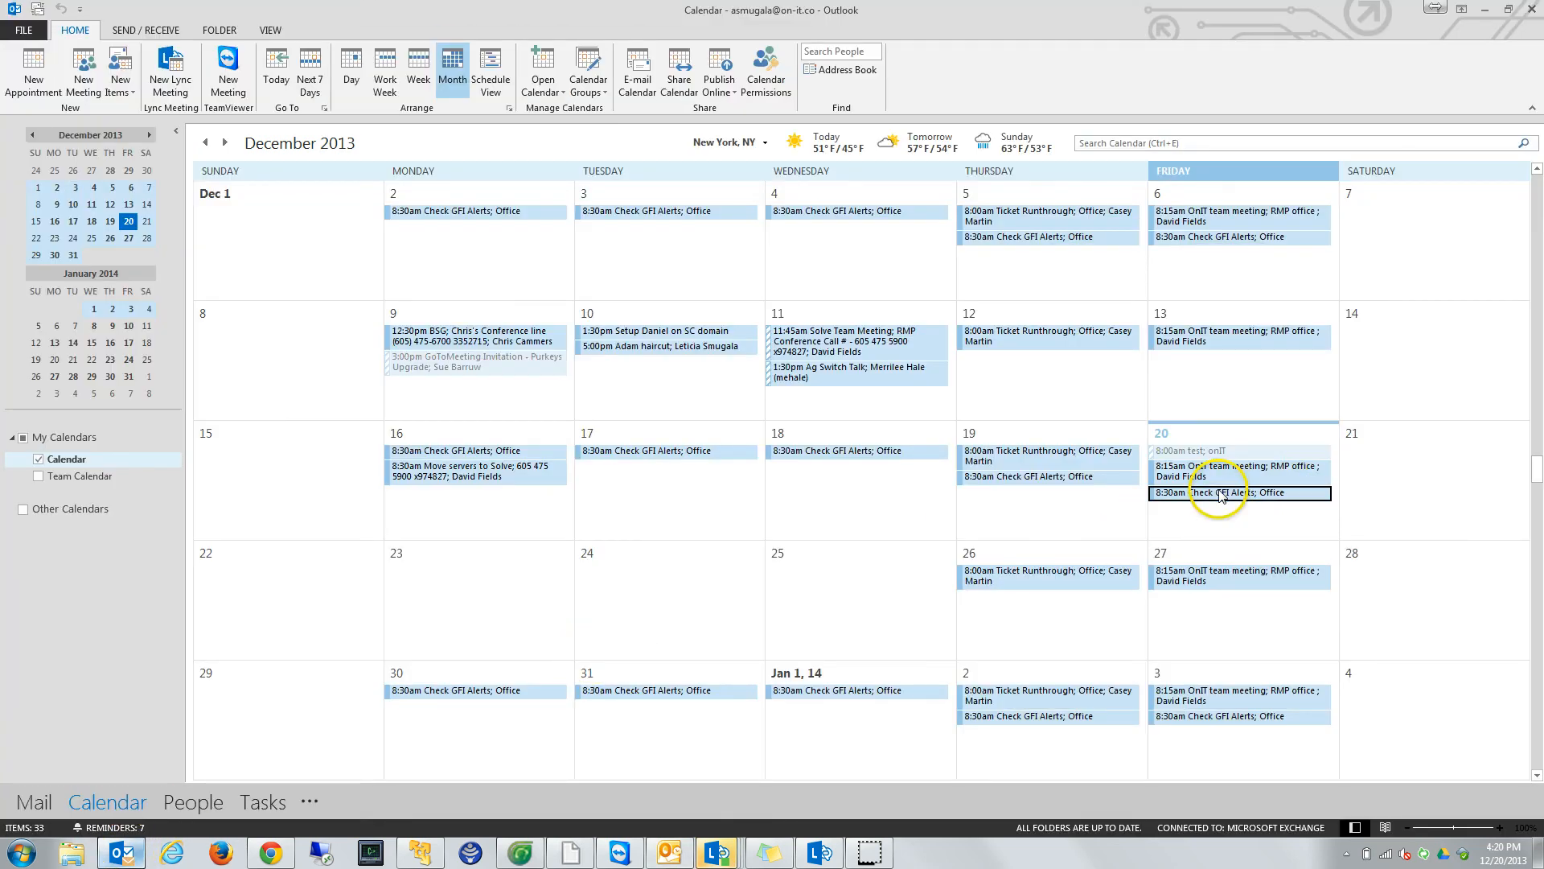
left_click(1196, 455)
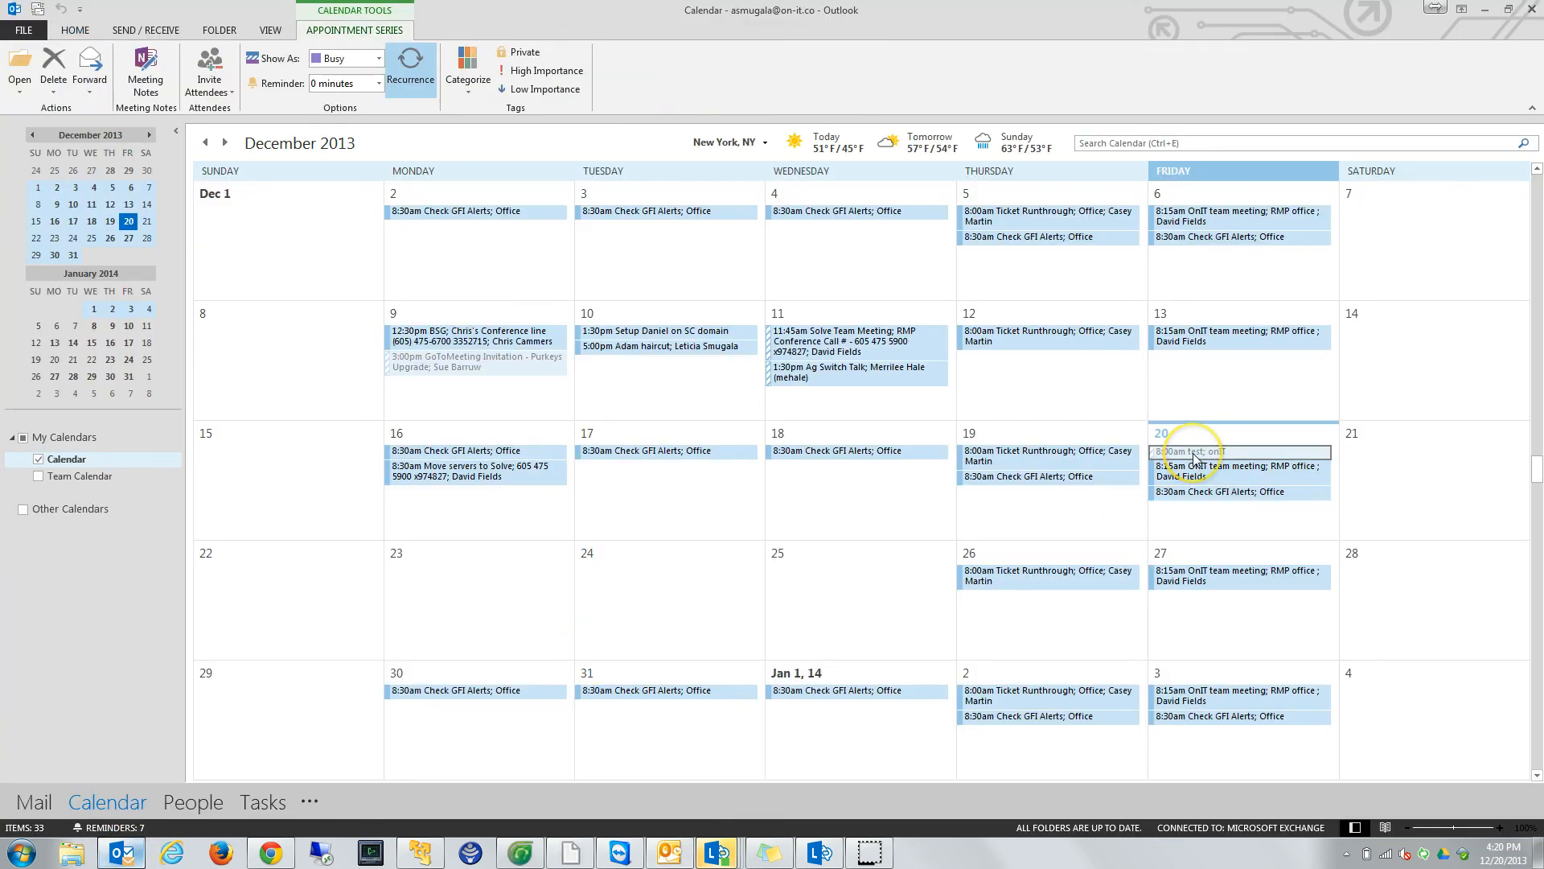
mouse_move(1196, 456)
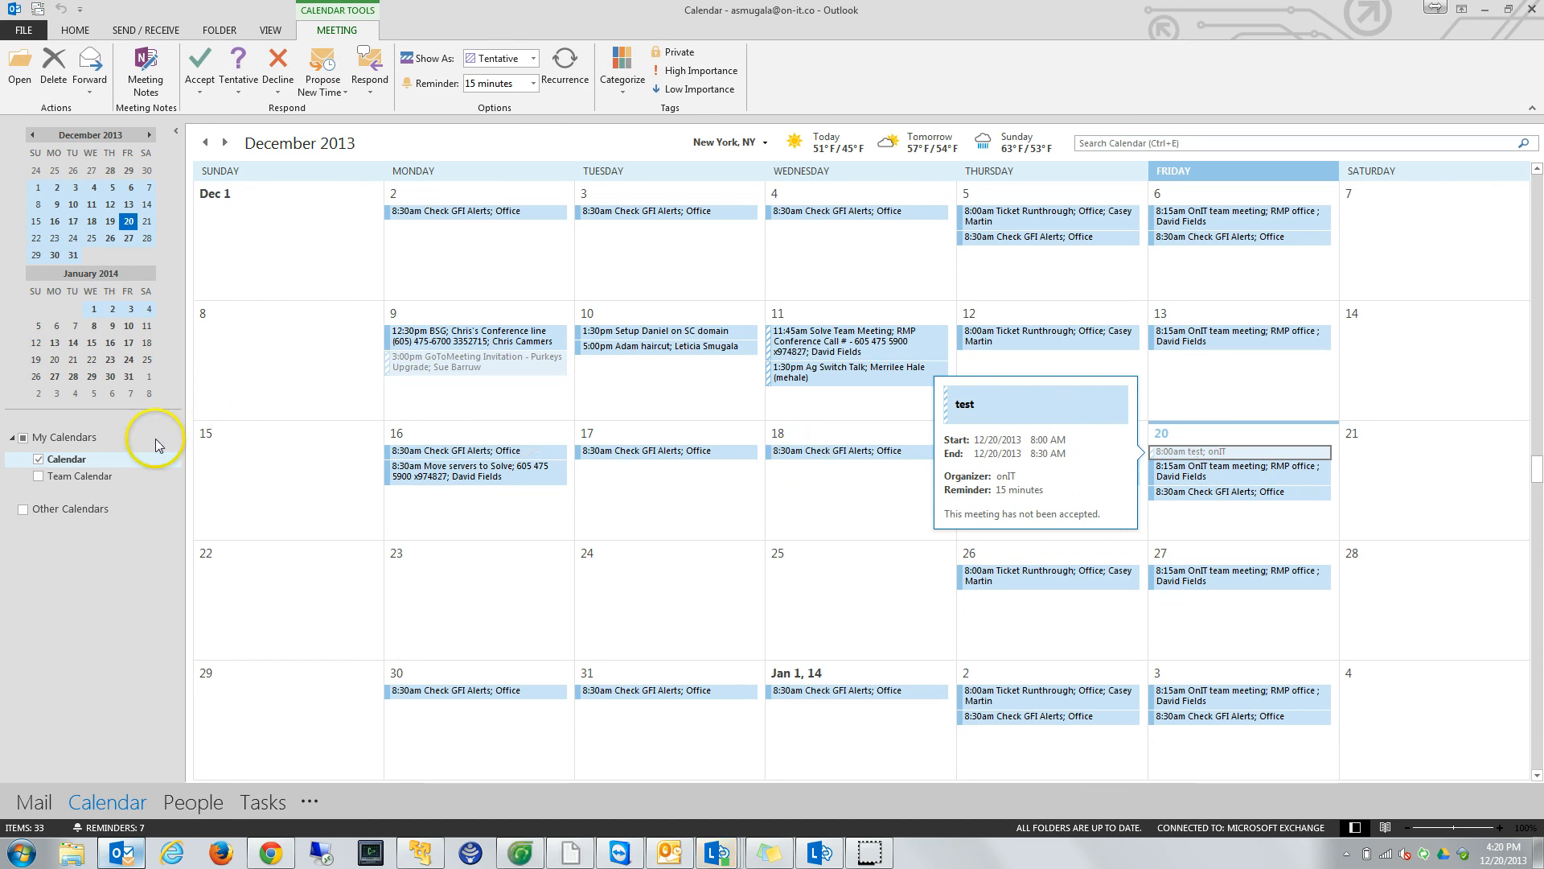
Step: Open the main Calendar's permissions and view the rights of the Support entry
right_click(65, 465)
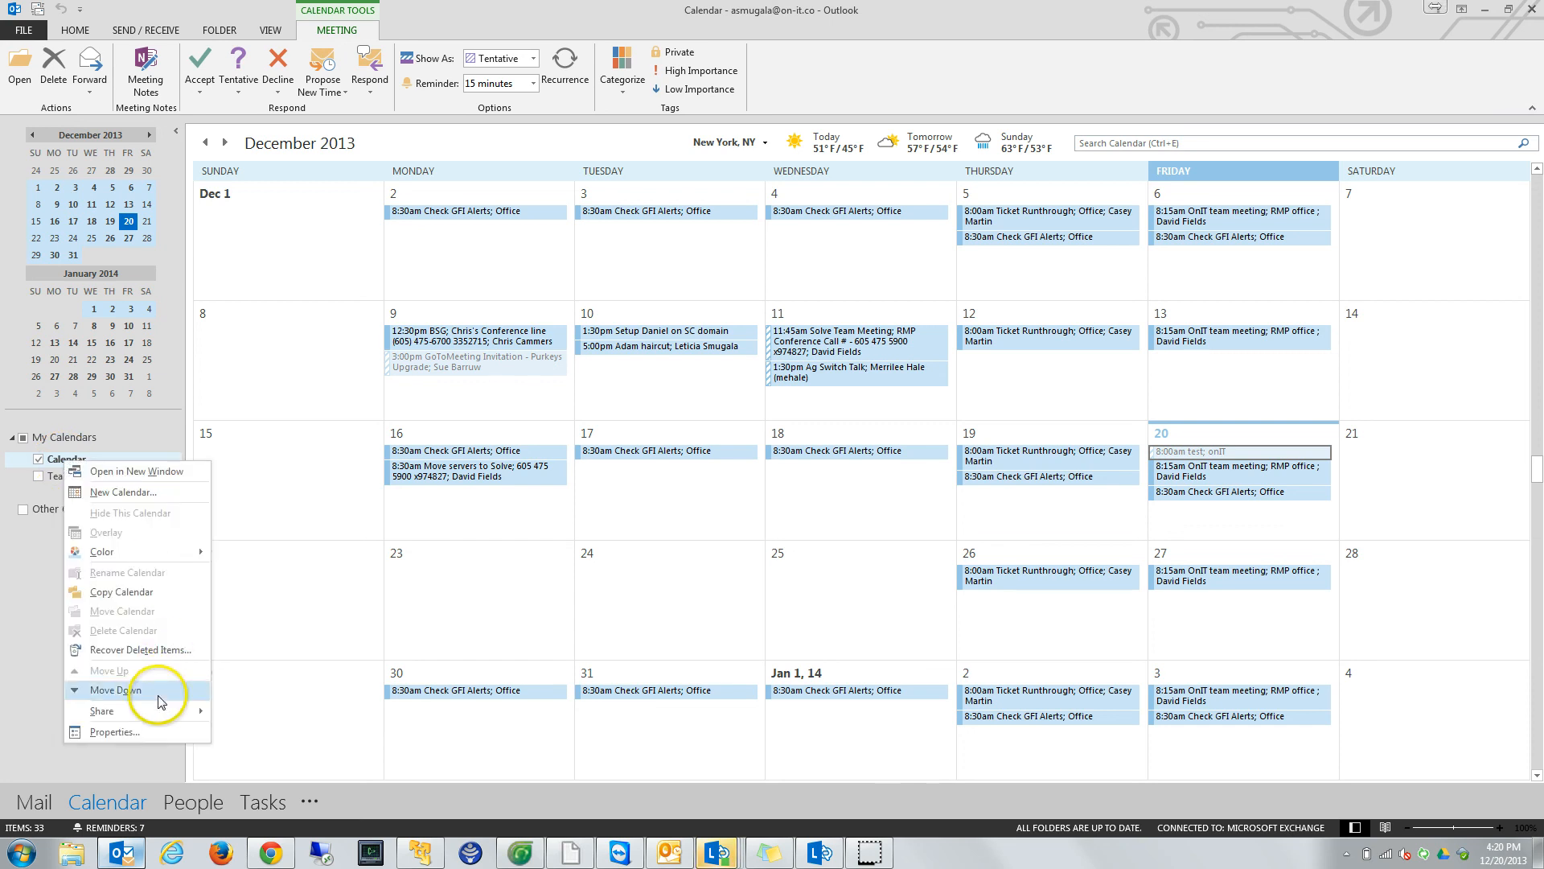
mouse_move(159, 722)
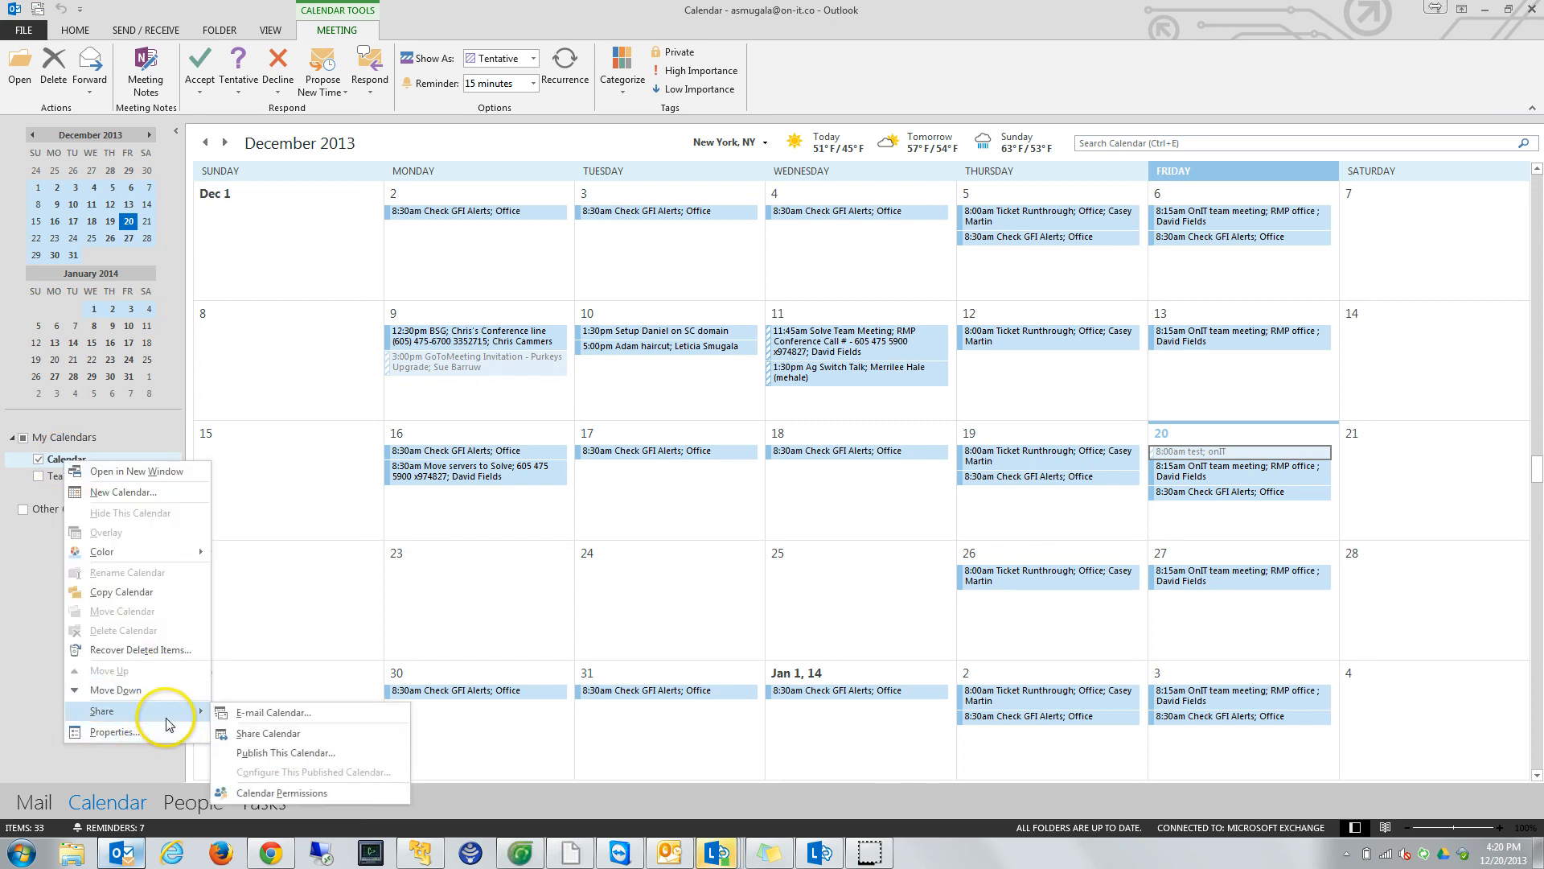
left_click(291, 796)
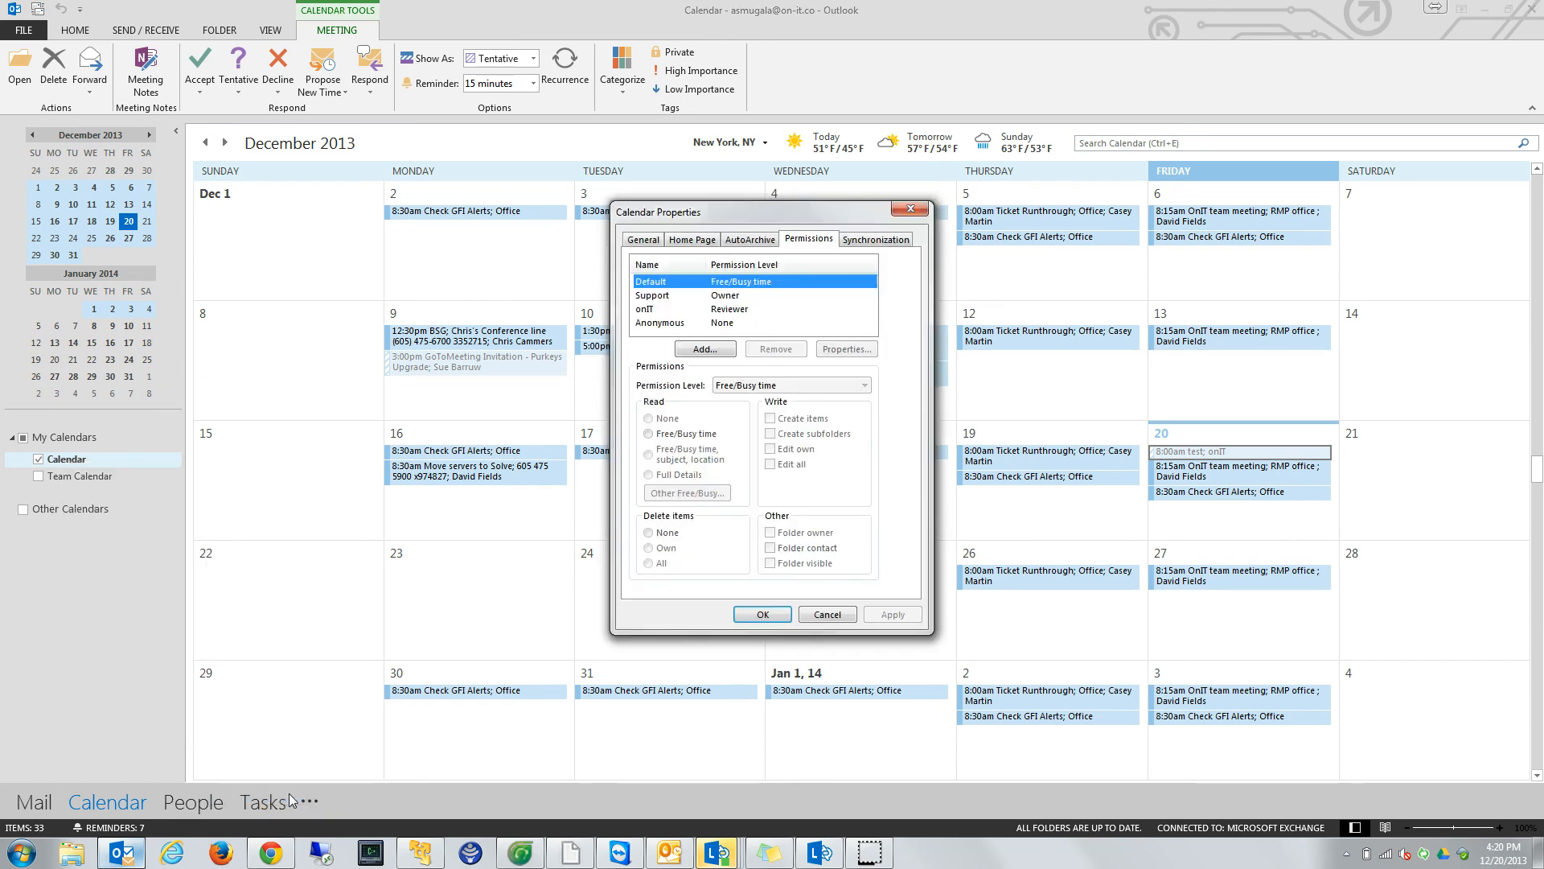
left_click(647, 296)
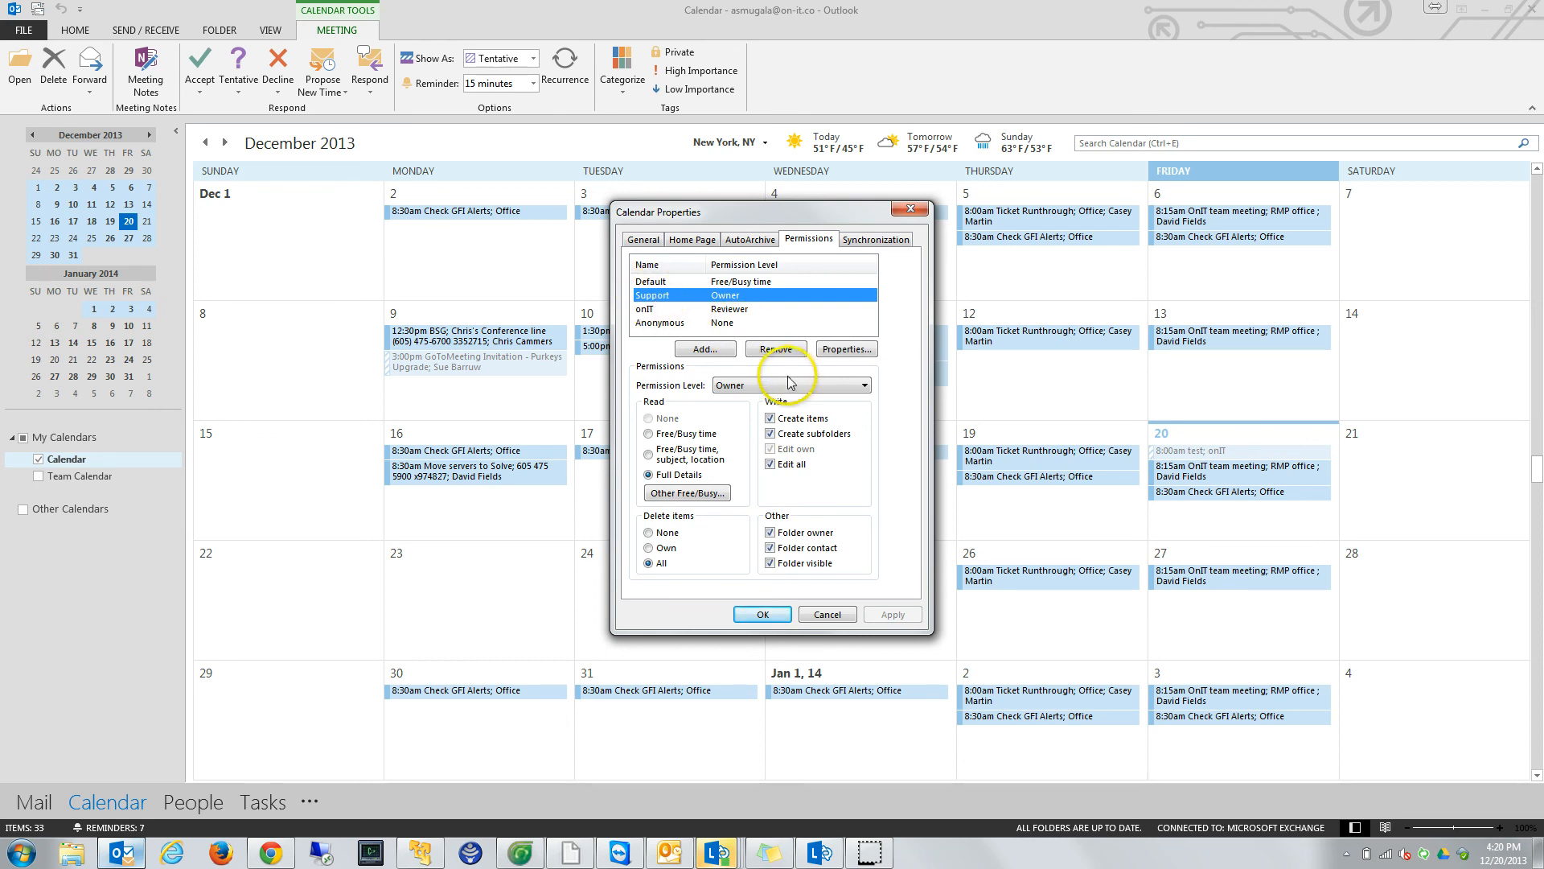
Step: Try the Editor permission level for Support, toggle Create subfolders on and off, and discard the permission changes
left_click(759, 388)
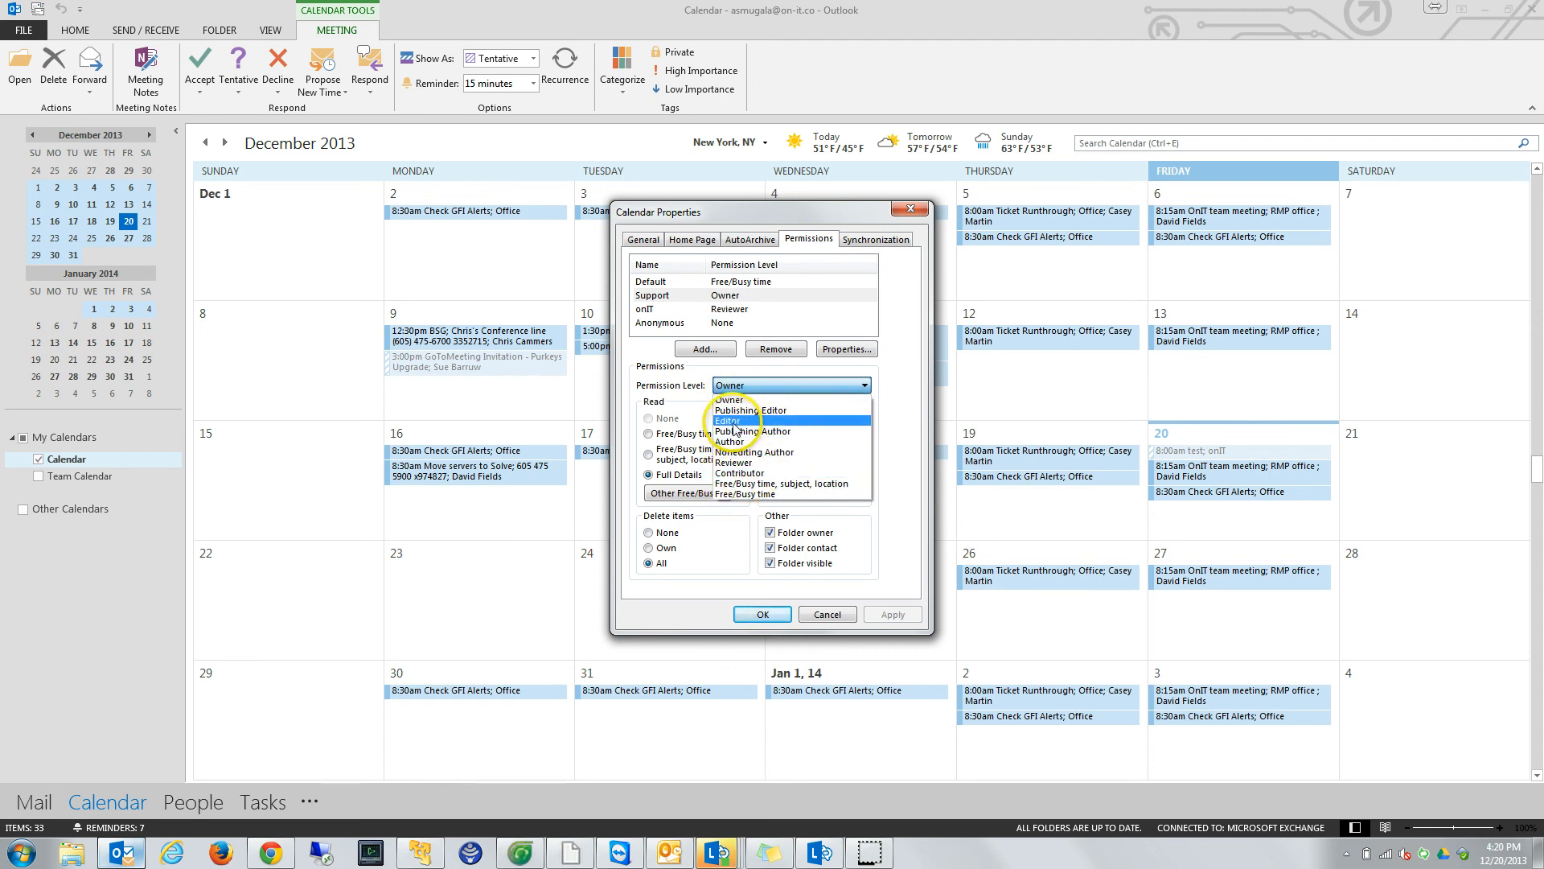
left_click(756, 421)
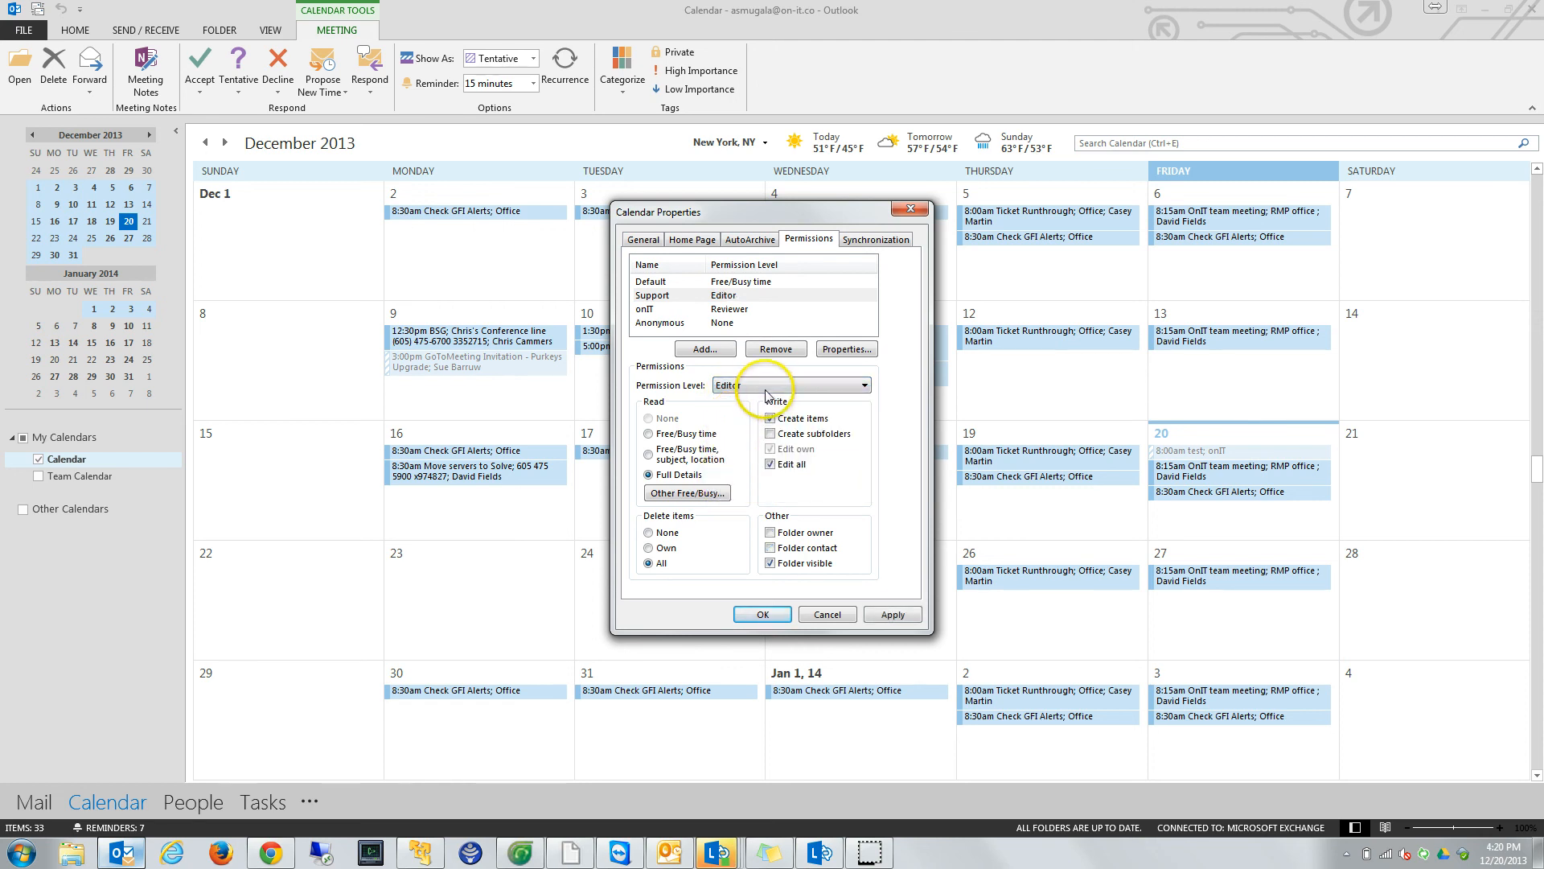
left_click(770, 434)
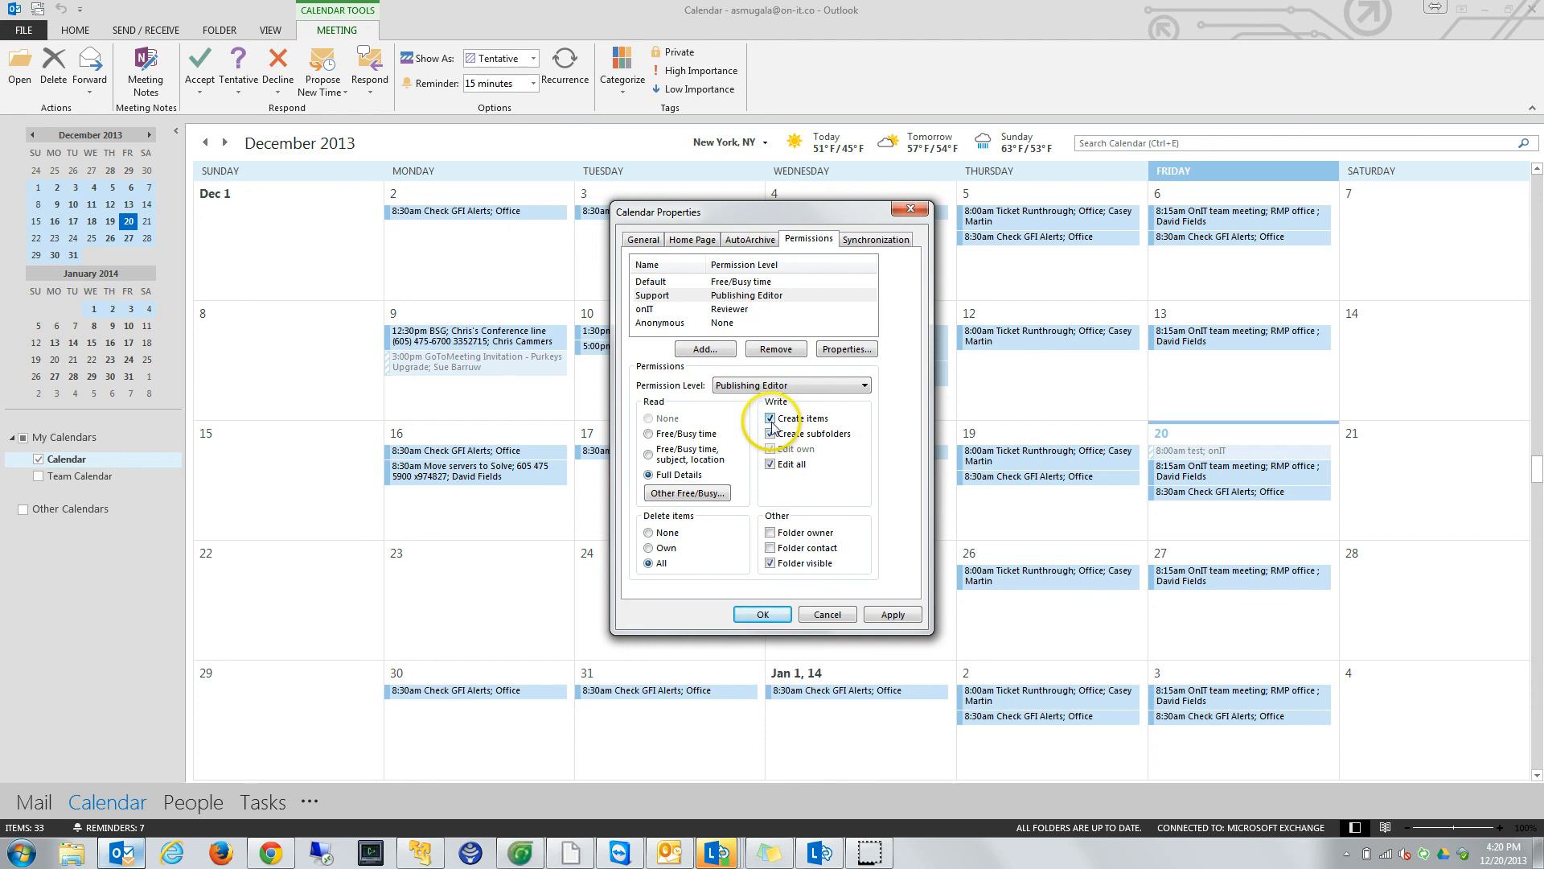
left_click(770, 435)
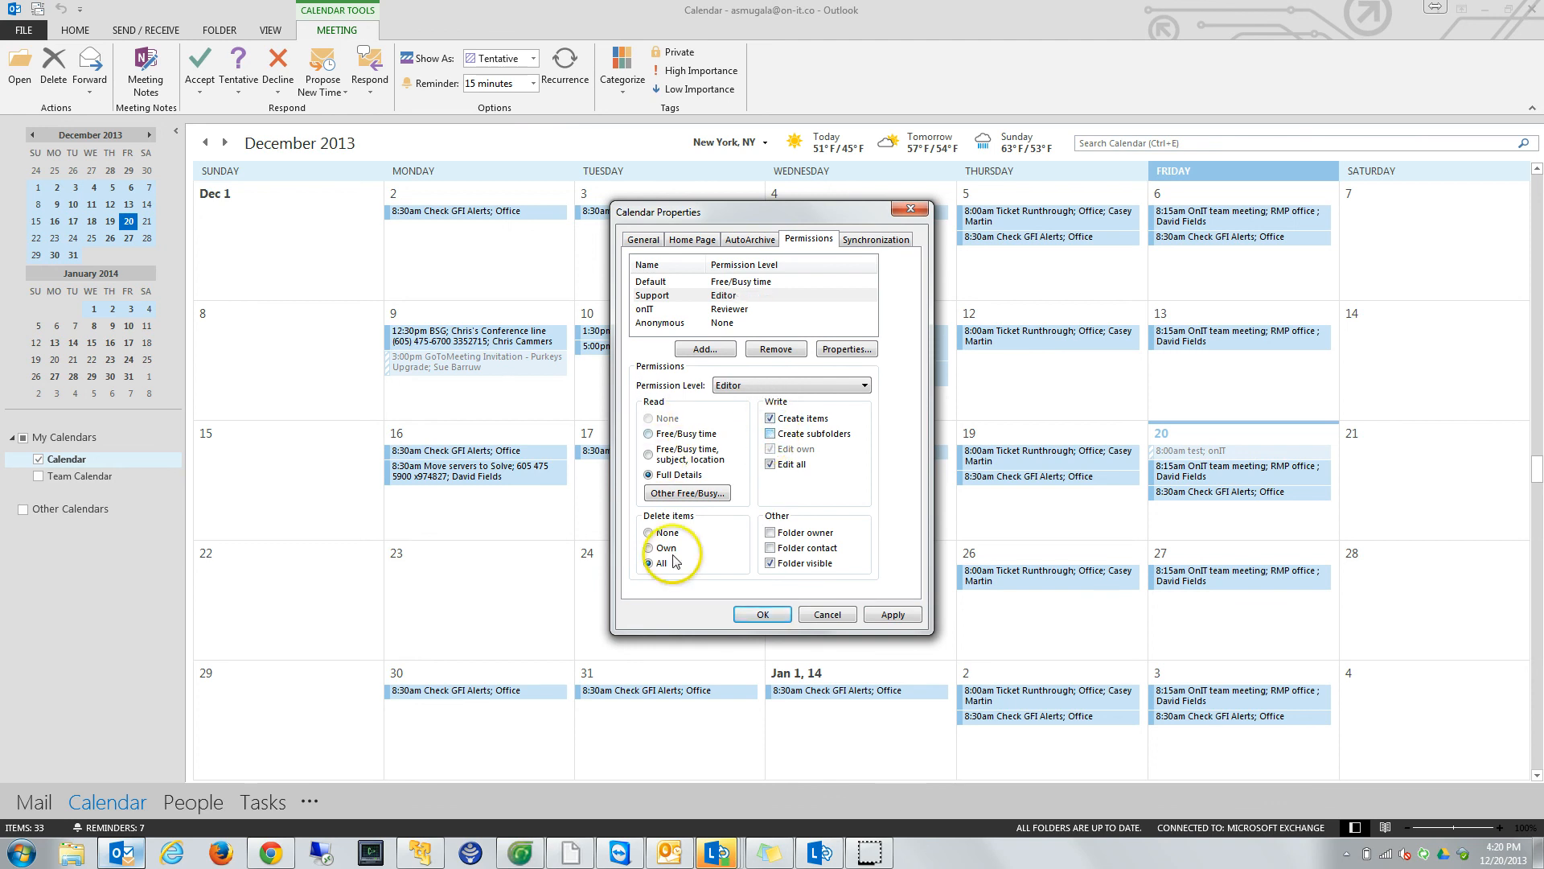
left_click(818, 620)
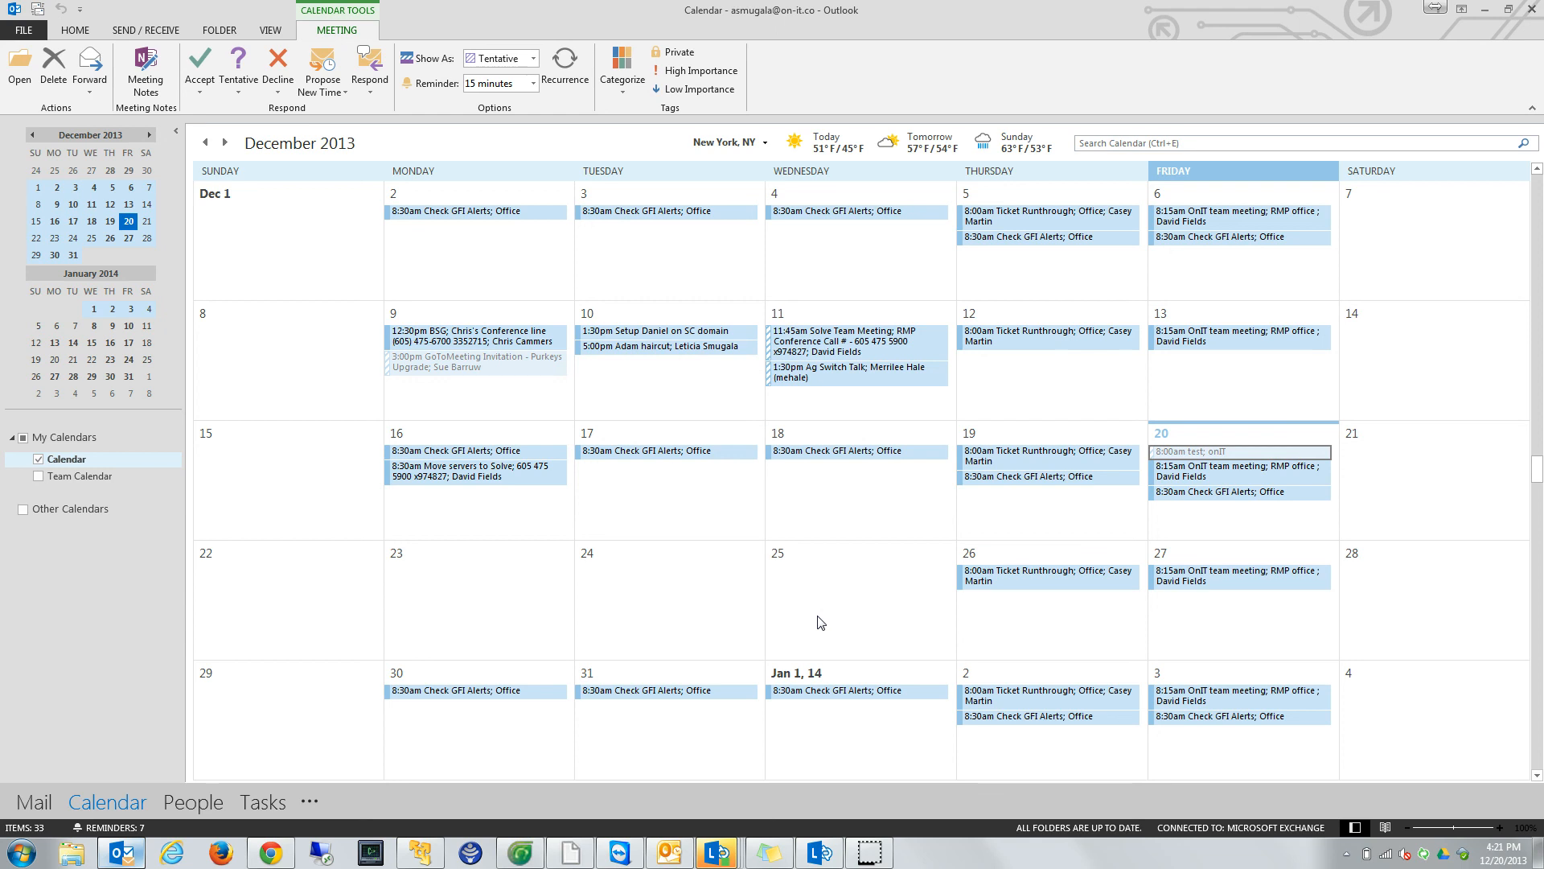